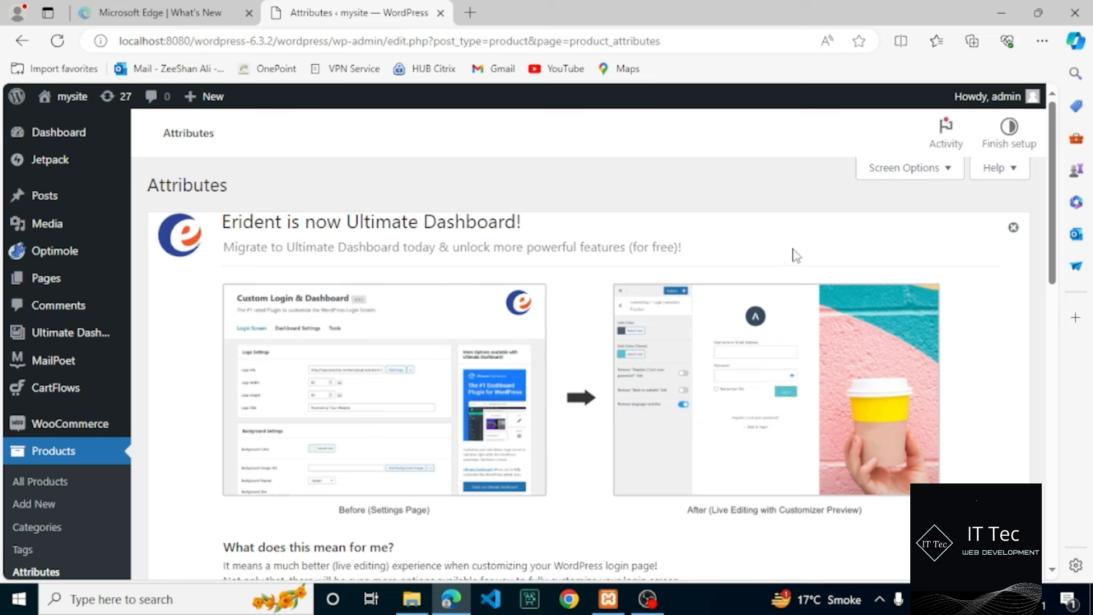
Step: Dismiss the promotional notice and add a product attribute named "style" with custom ordering as its default sort order
click(1020, 232)
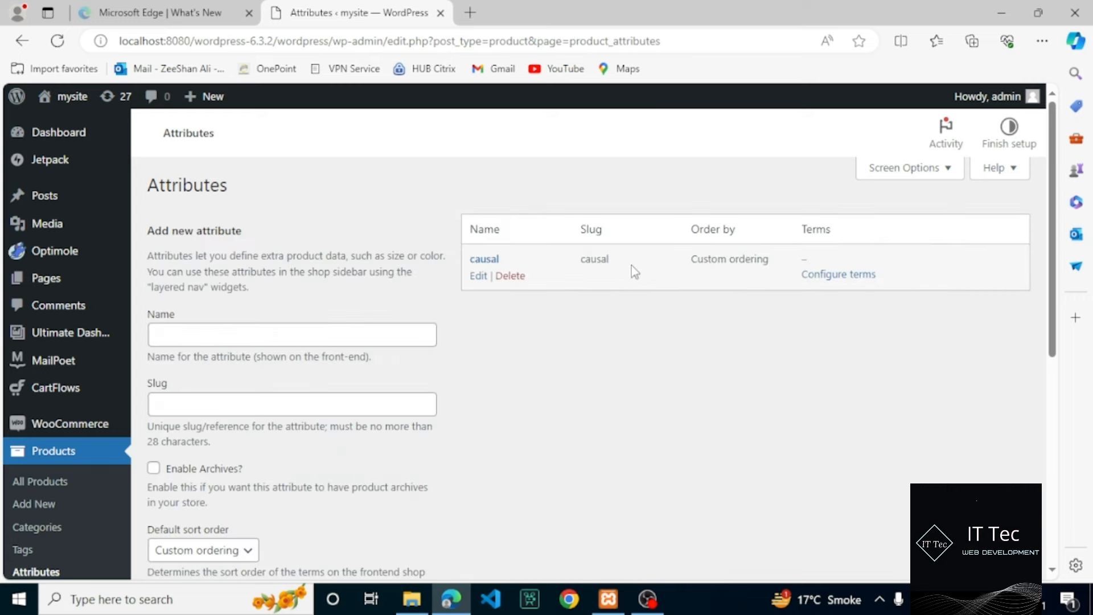
click(318, 325)
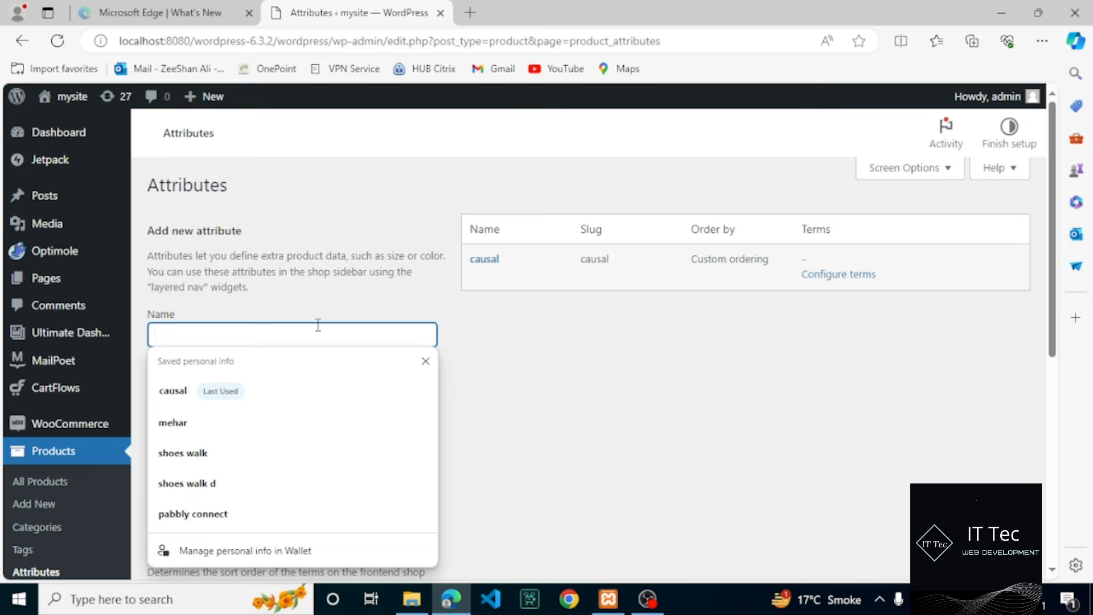
text(style)
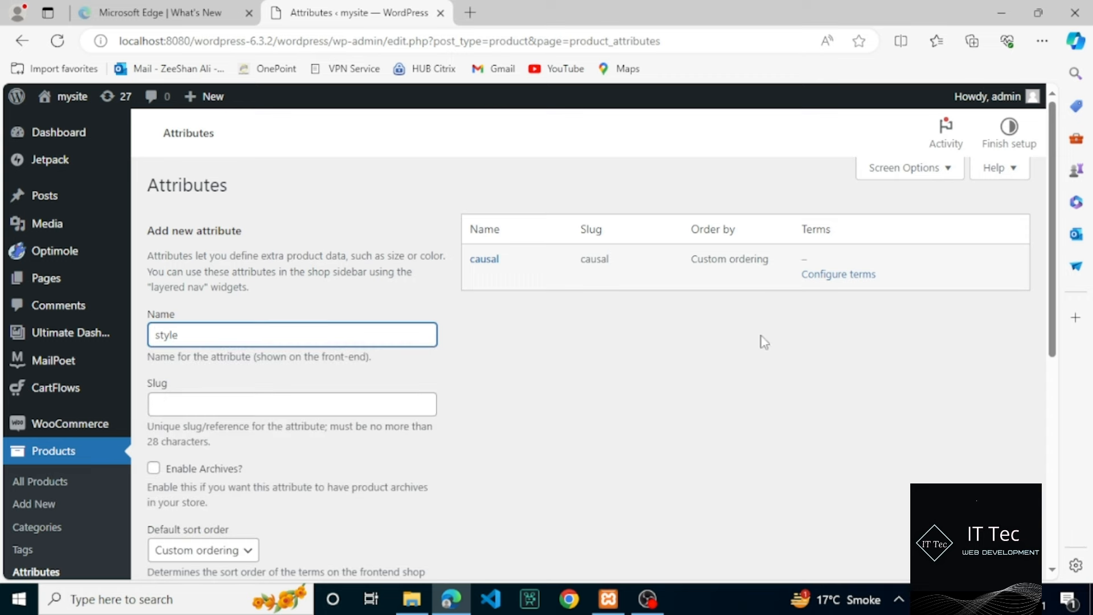
scroll(911, 319, down, 1)
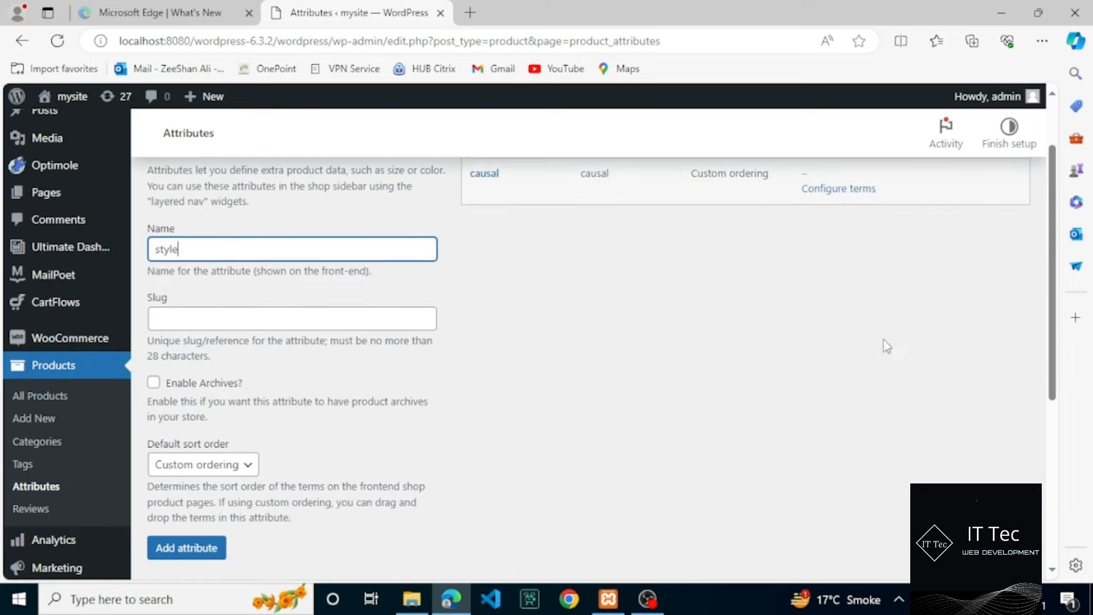
click(247, 464)
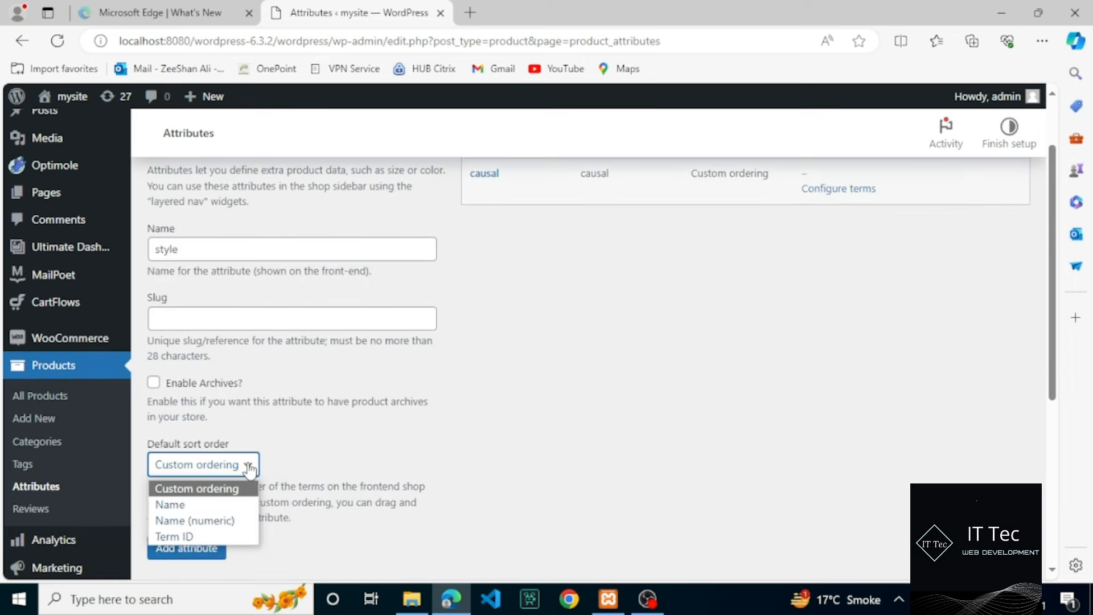
click(227, 493)
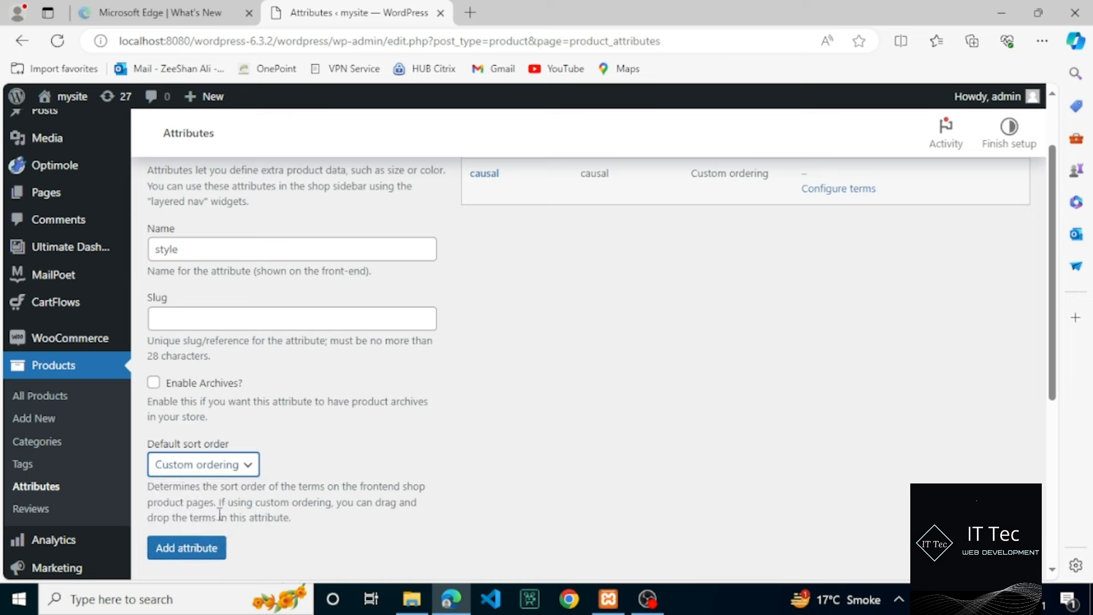
click(196, 549)
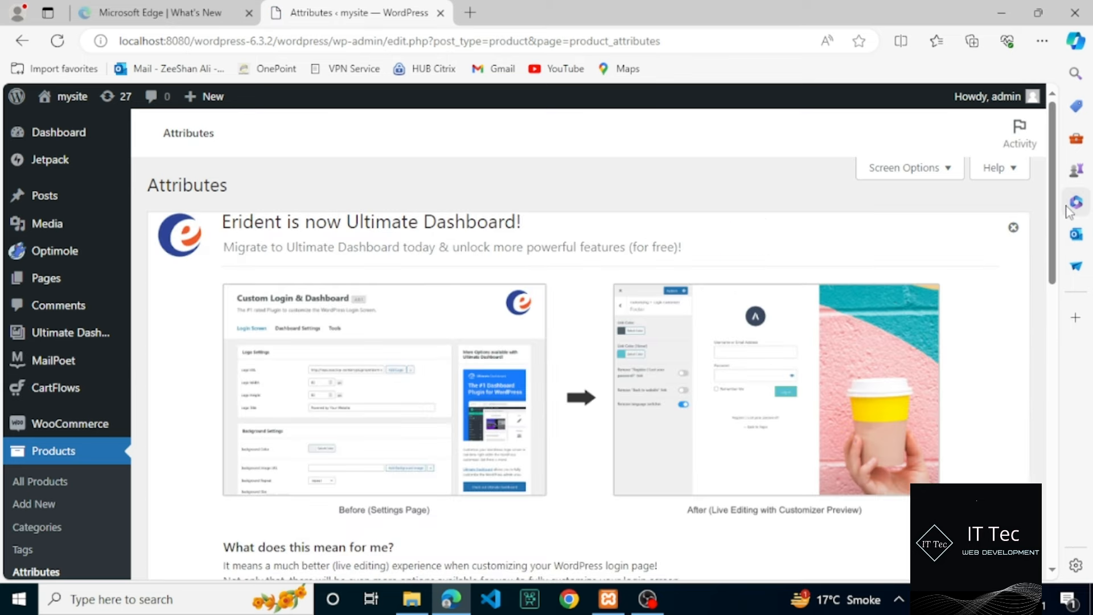
Step: Open the term configuration of the style attribute, dismissing the promotional notices
click(1014, 227)
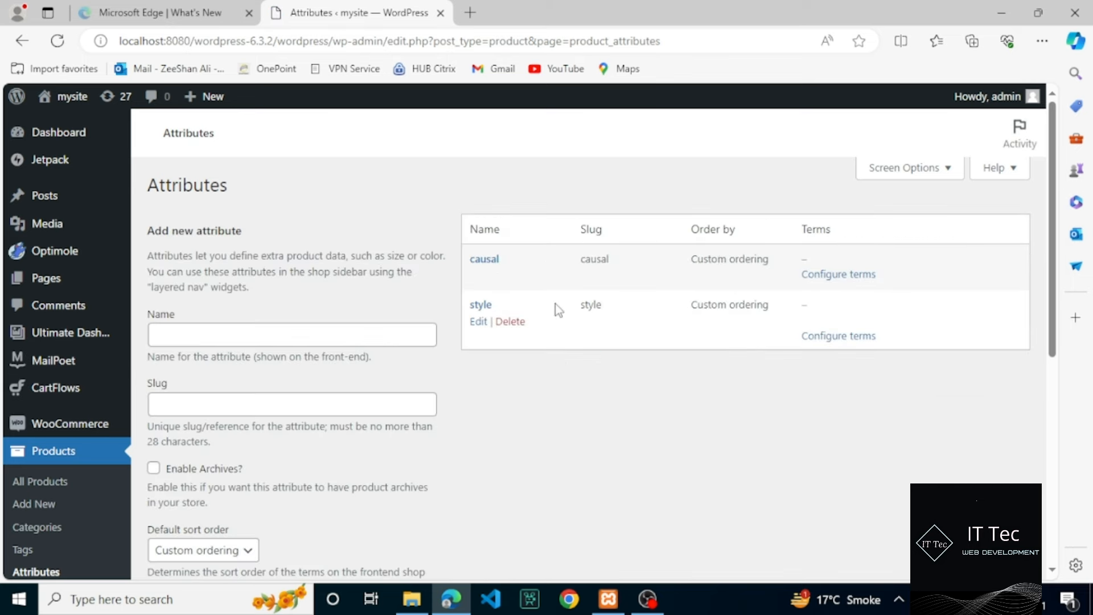
click(824, 340)
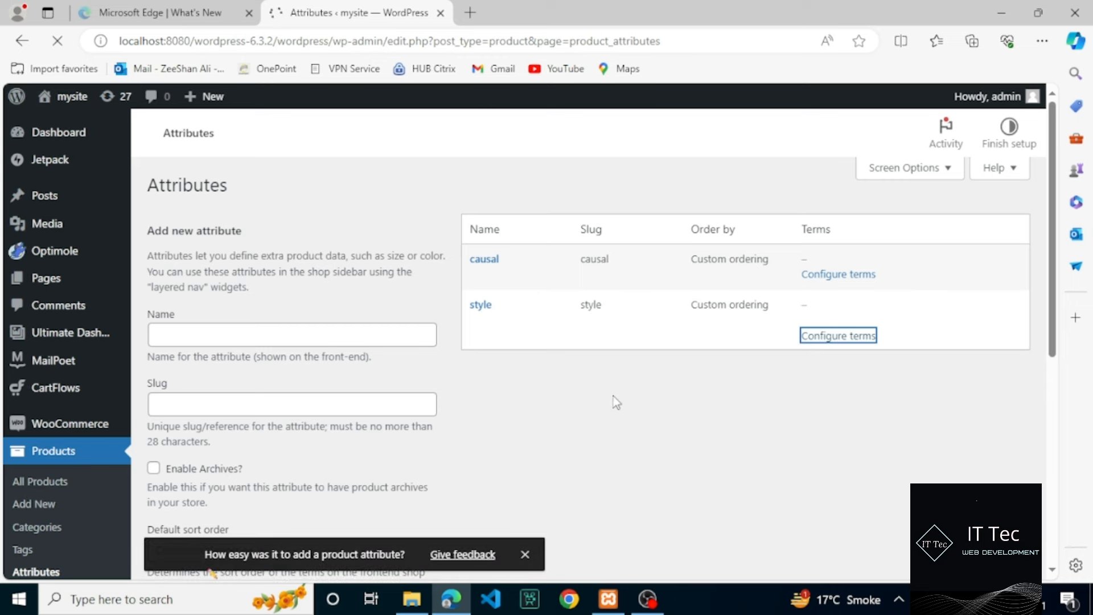
scroll(1050, 242, down, 2)
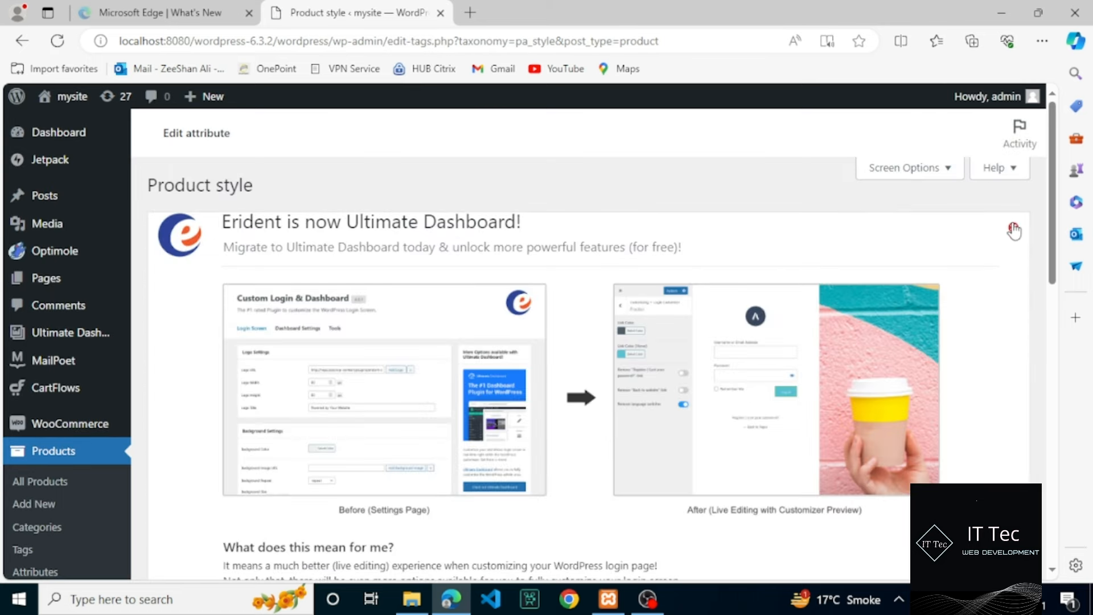
click(1013, 227)
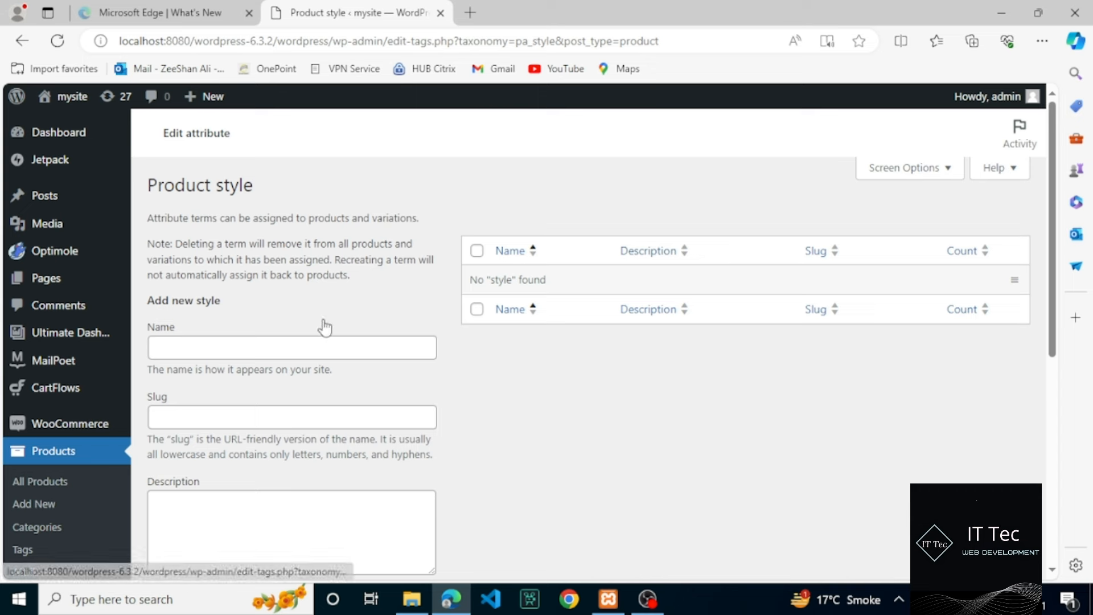
Step: Add a style term named "causl" with the description "perfect for everyday wear and releaxed"
click(287, 339)
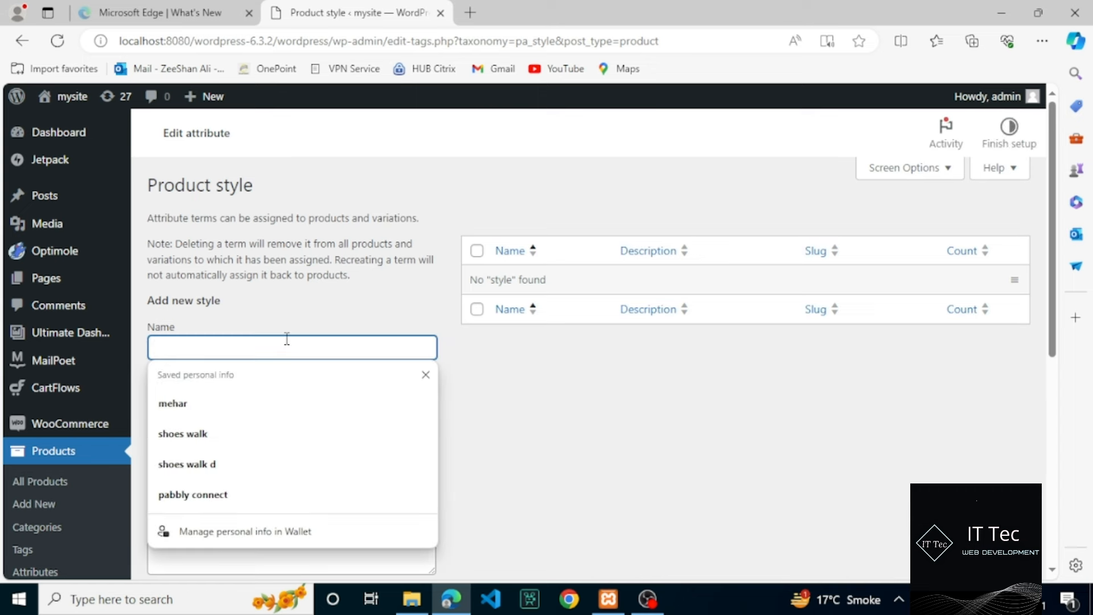
text(cau)
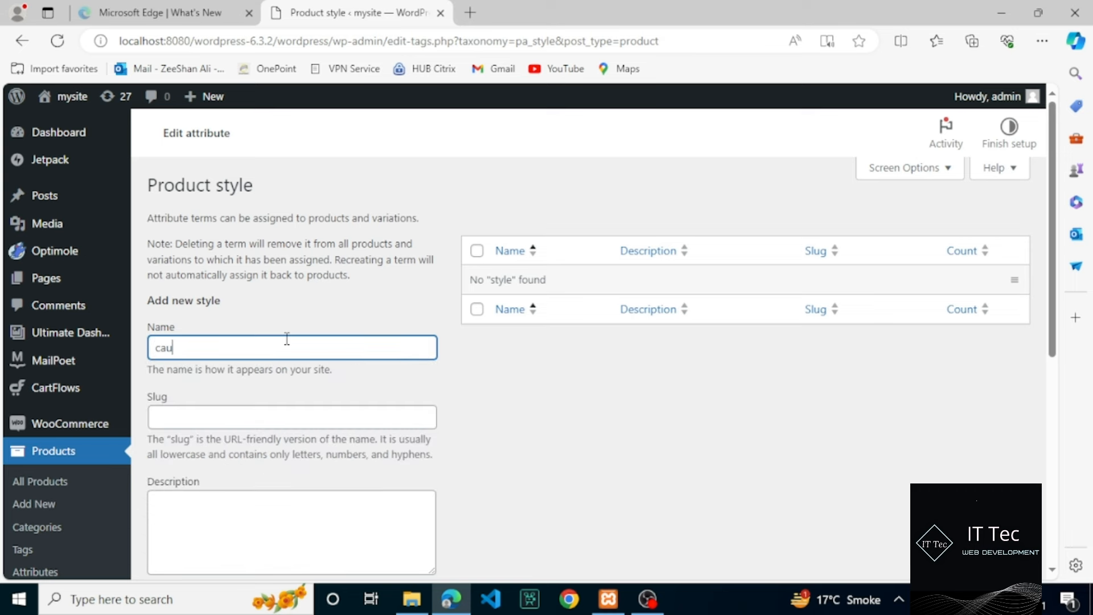
text(sl)
click(282, 513)
text(p)
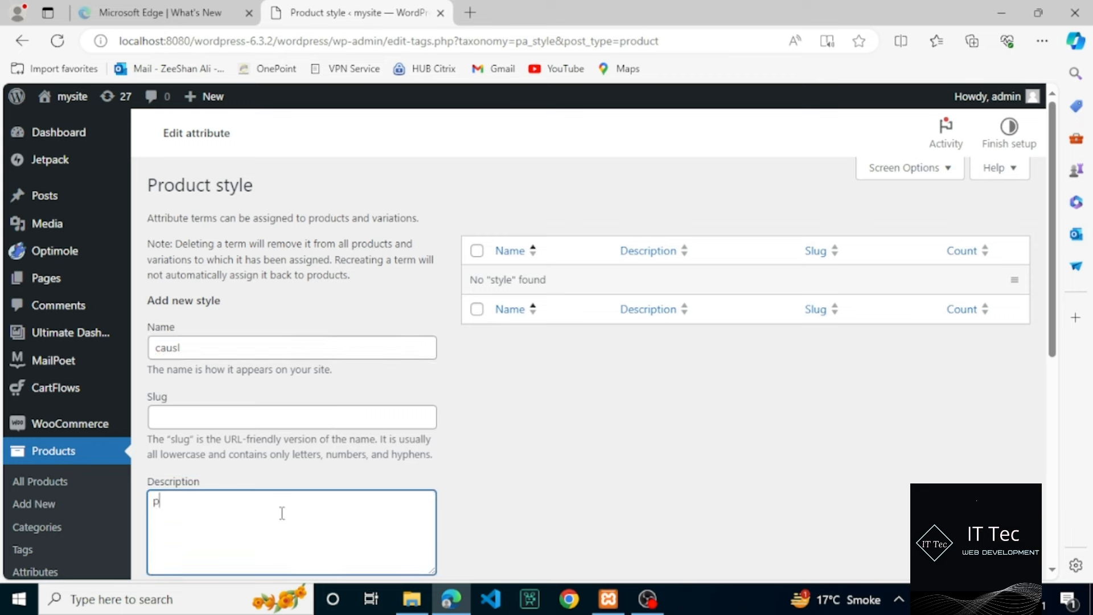
text(erfect foe)
key(BackSpace)
text(r everyday wear)
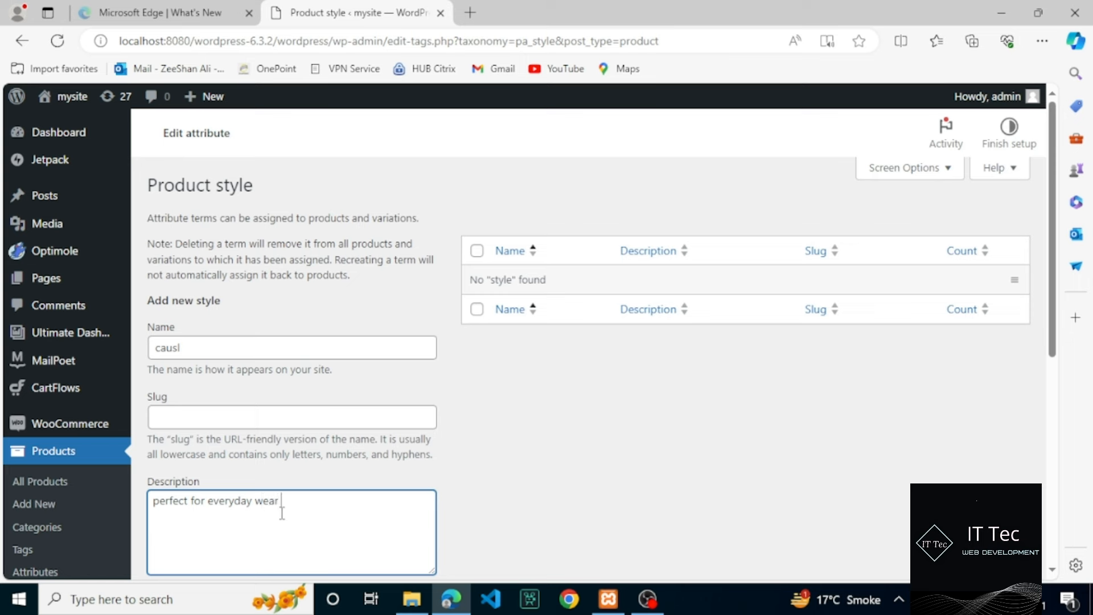
text( and relea)
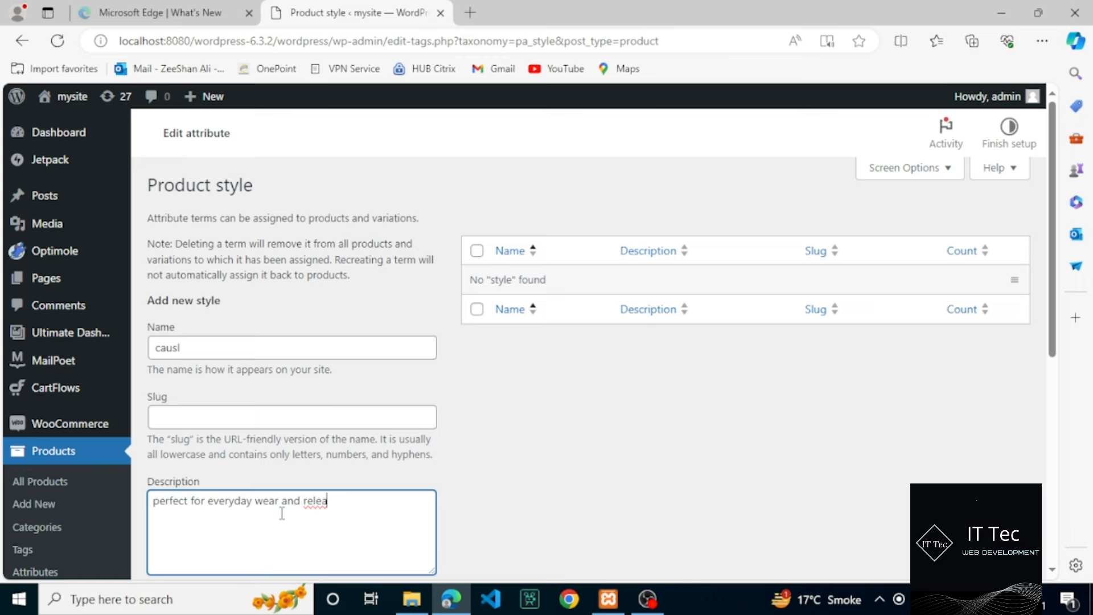
text(xed)
scroll(1056, 365, down, 2)
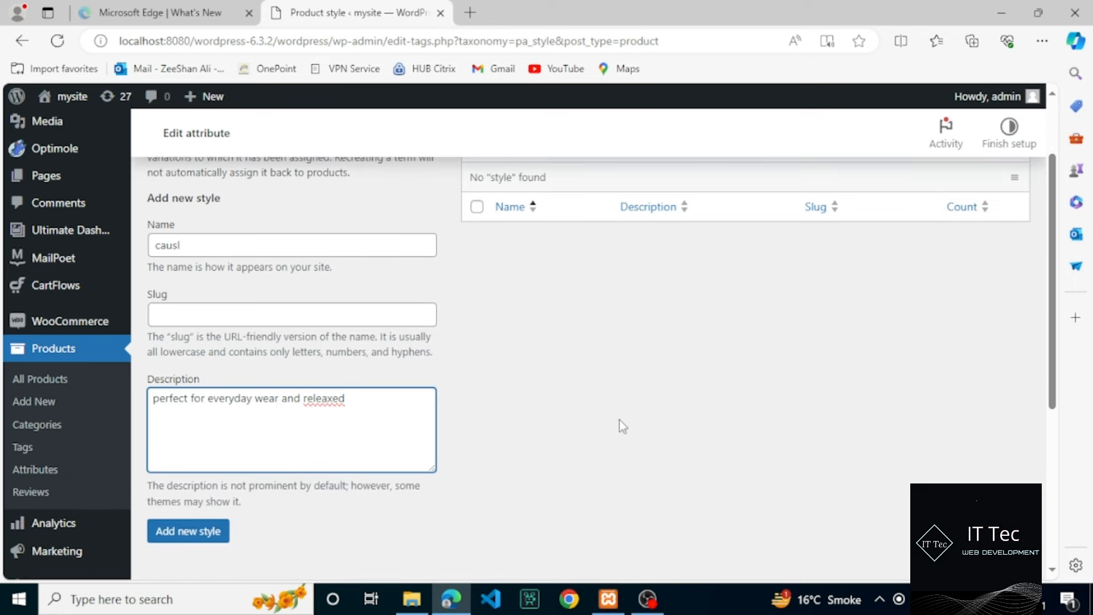
click(212, 533)
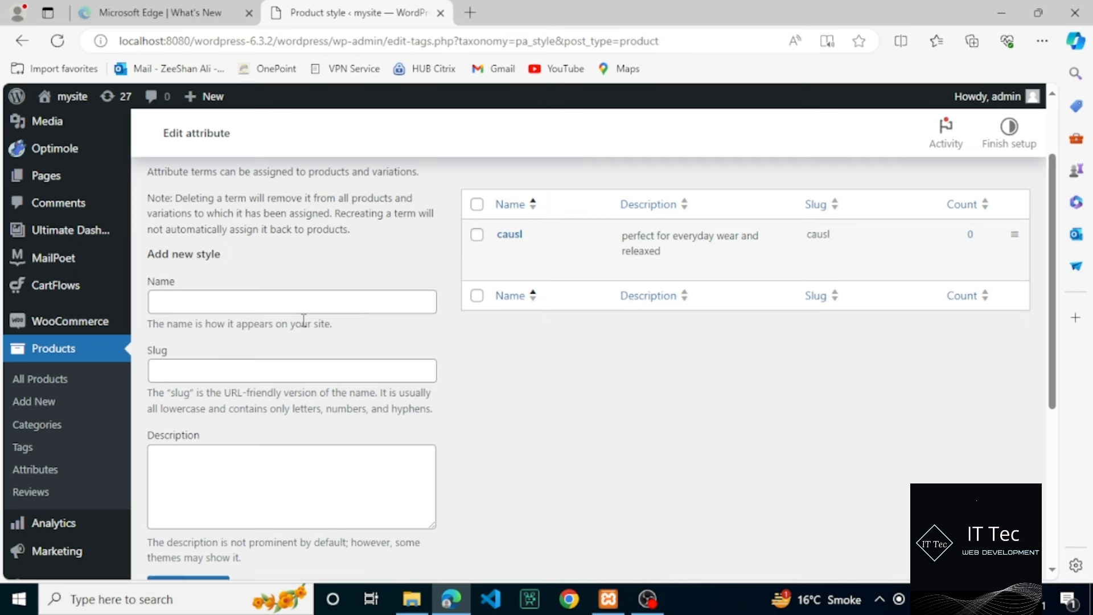
Step: Enter "Formal" as the name of a second style term
click(310, 311)
text(Fo)
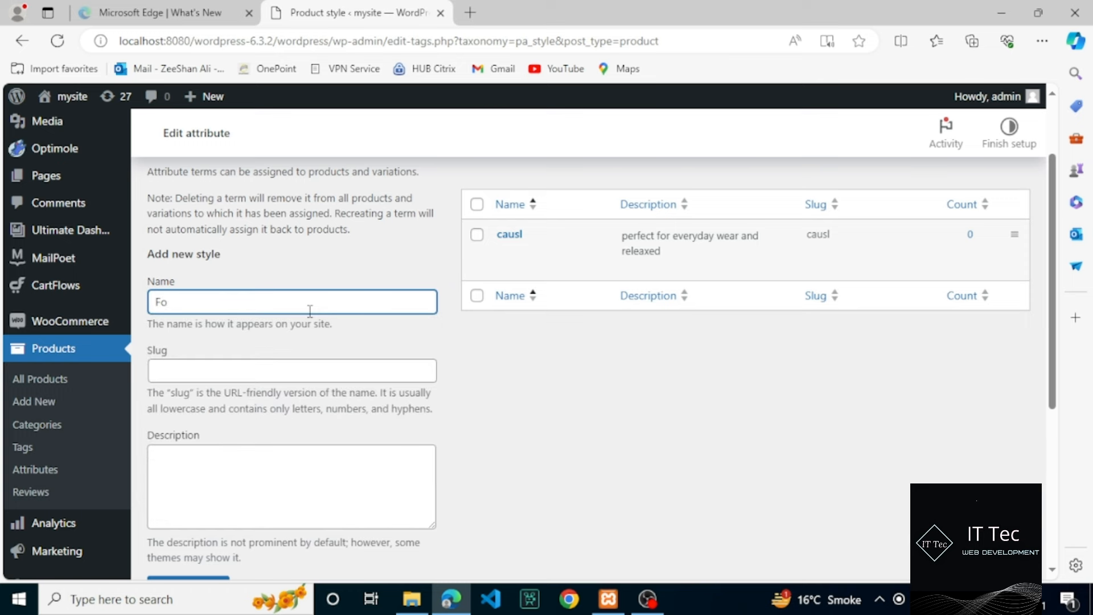
text(rmal)
Step: Describe the Formal term as "suite for dressier and professional seeting" and add it to the style attribute
click(224, 460)
text(su)
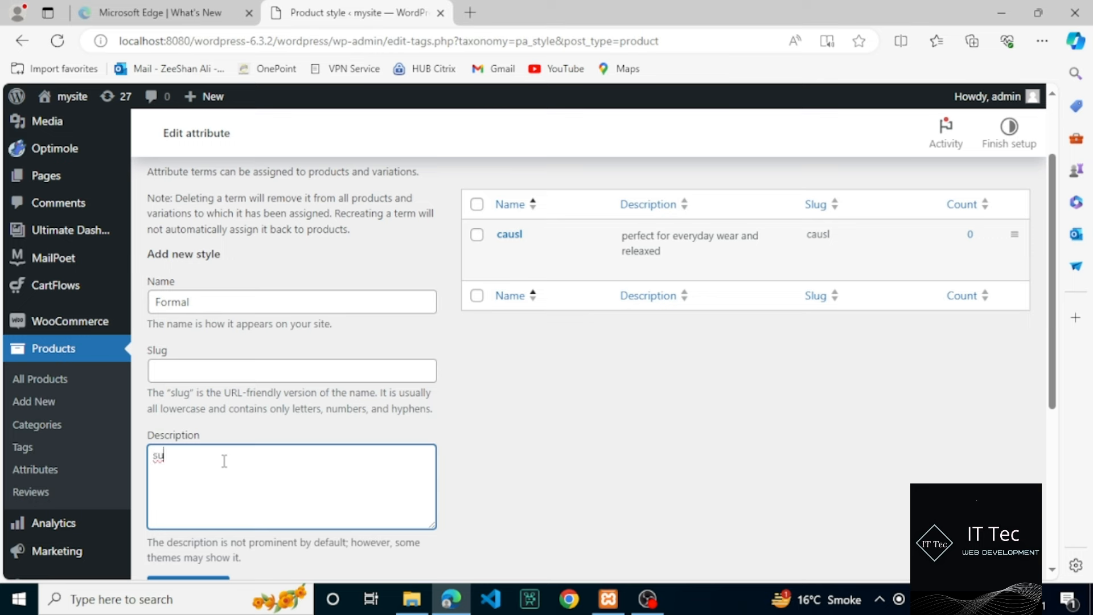
text(ite)
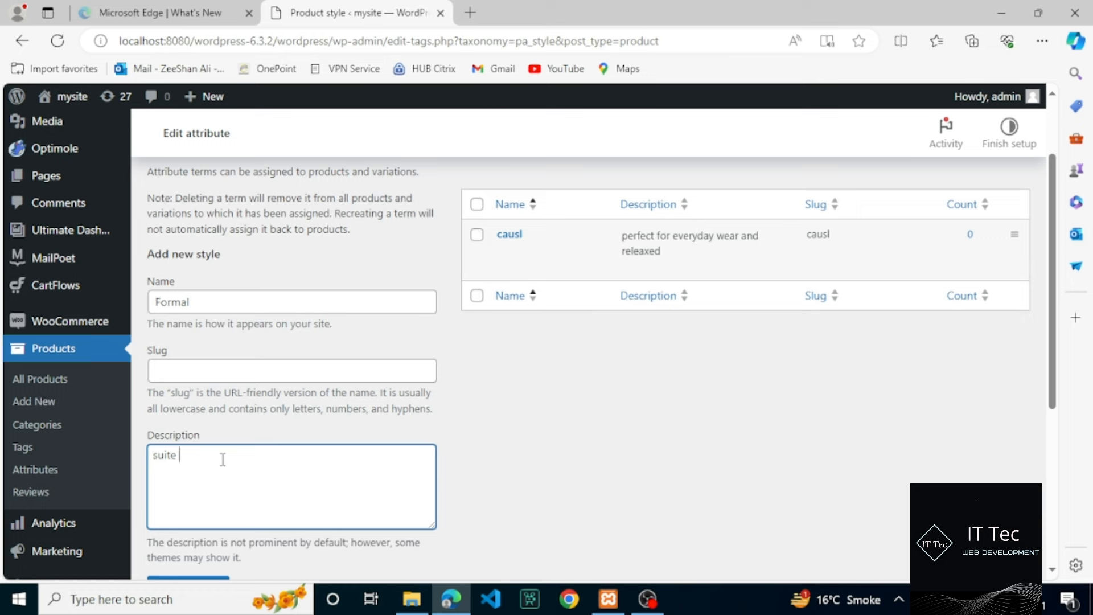
text(foe)
key(BackSpace)
text(r dresser and profec)
key(BackSpace)
text(ssional )
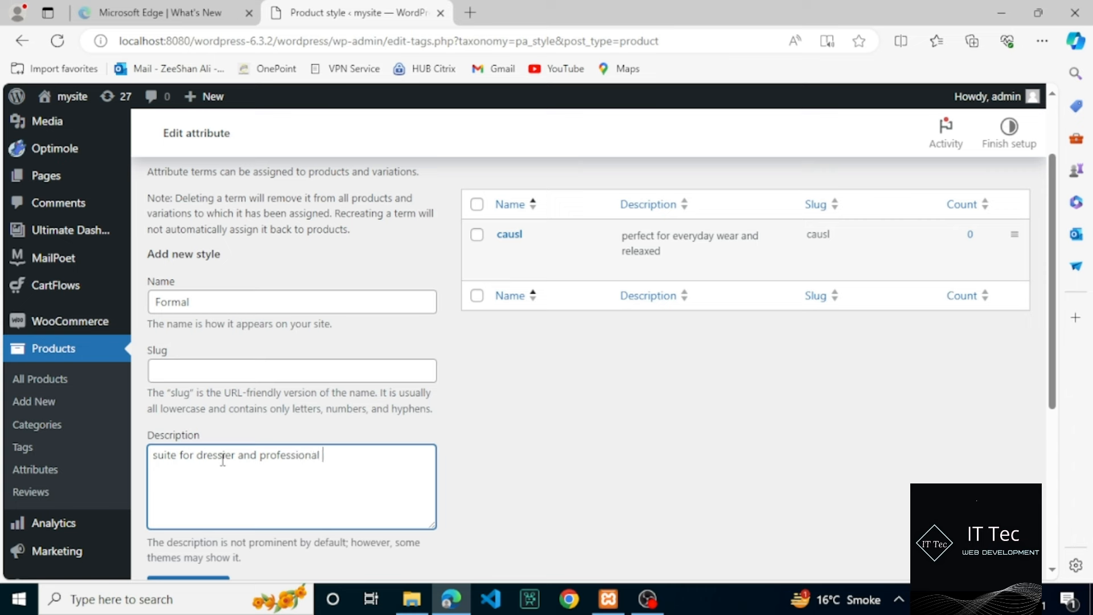
text(see)
text(tinf)
key(BackSpace)
text(g)
click(1043, 360)
scroll(1051, 359, down, 1)
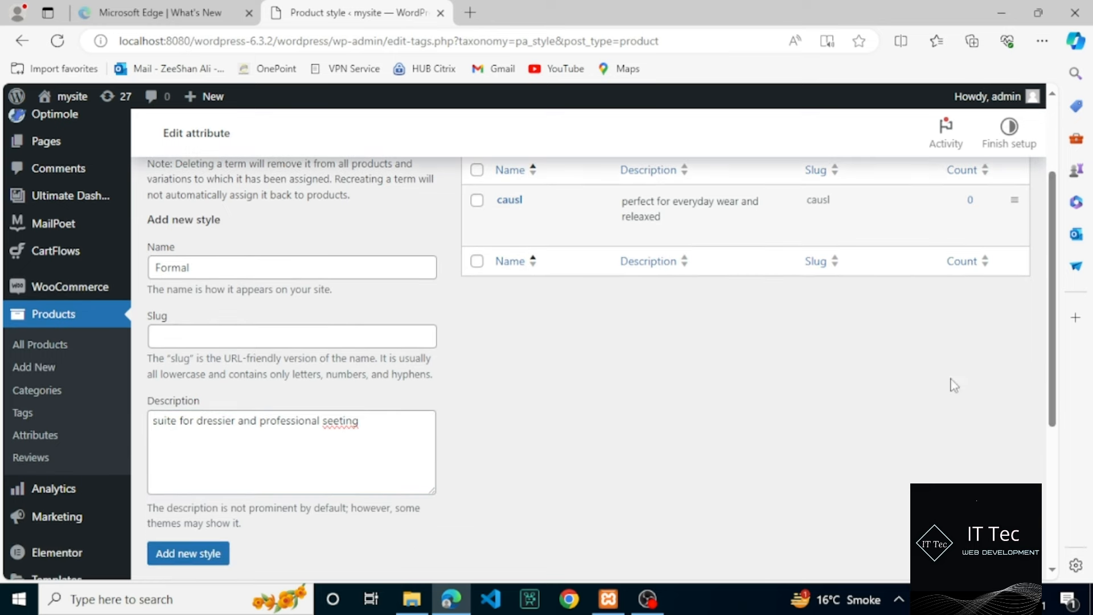
click(168, 559)
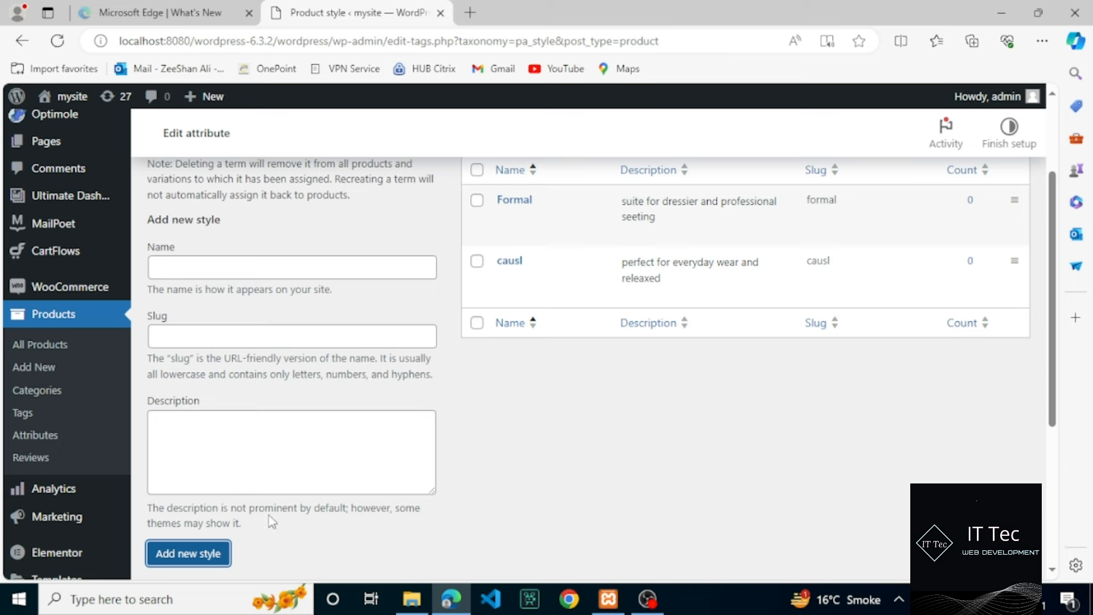
Step: Add a style term named "sport" with the description "Designed for Active and Athietic lifestyle"
click(380, 278)
text(sport)
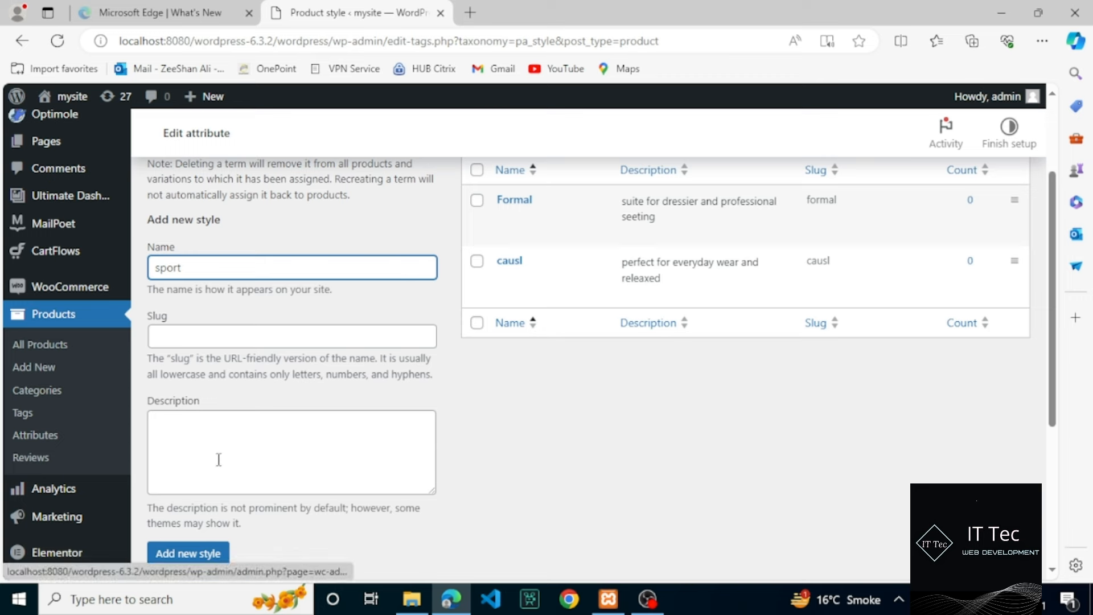
click(226, 443)
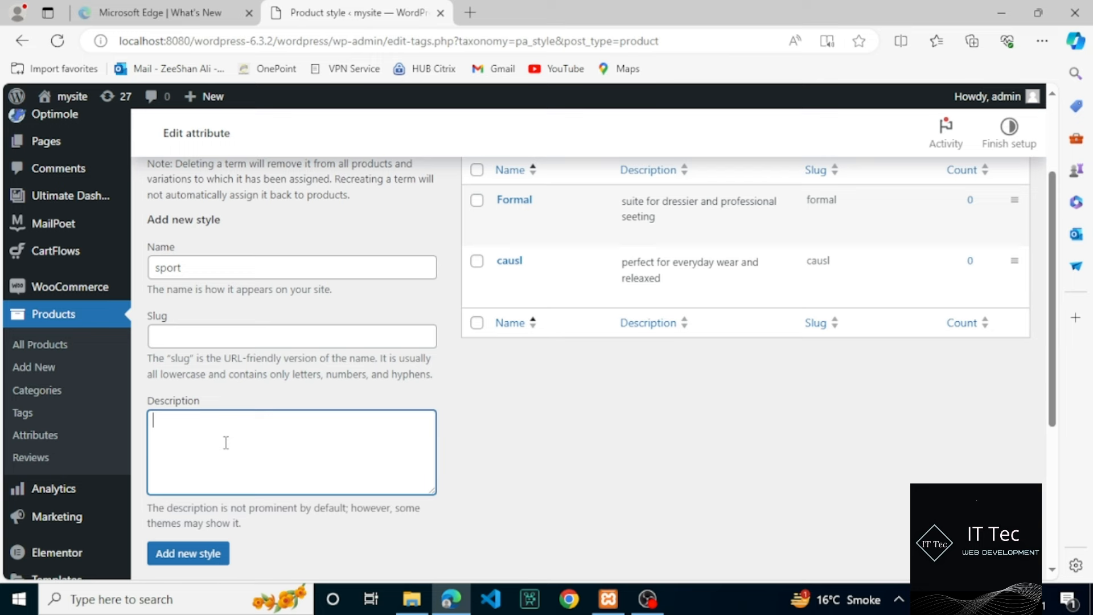
text(Designed for Active )
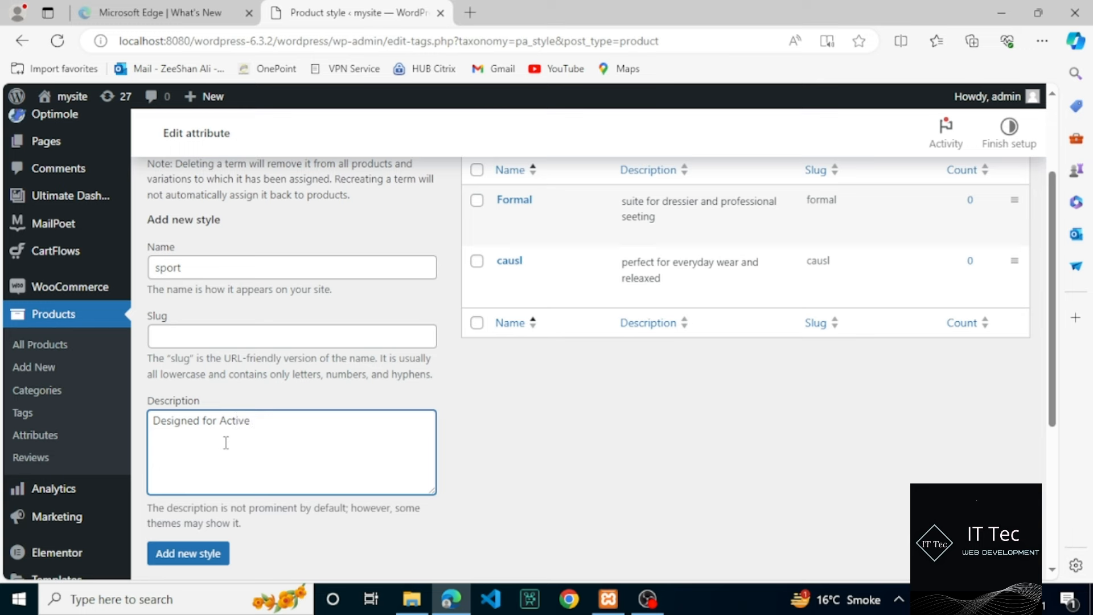
text(and Athietic life\s)
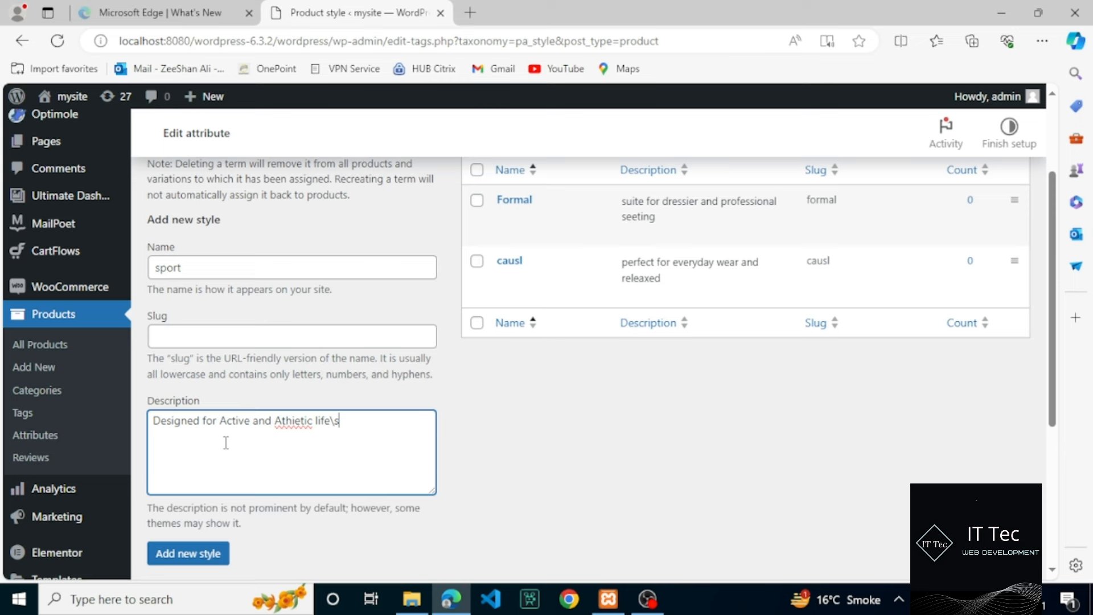
key(BackSpace)
key(BackSpace)
text(style)
click(189, 553)
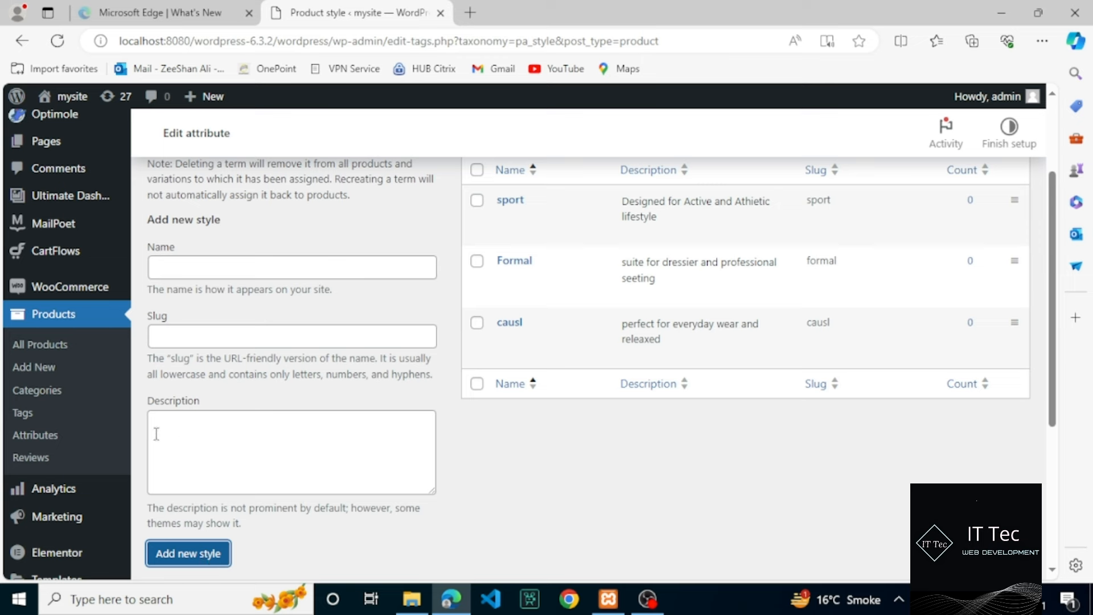
Step: Start a new product and name it "urban comfort"
click(40, 375)
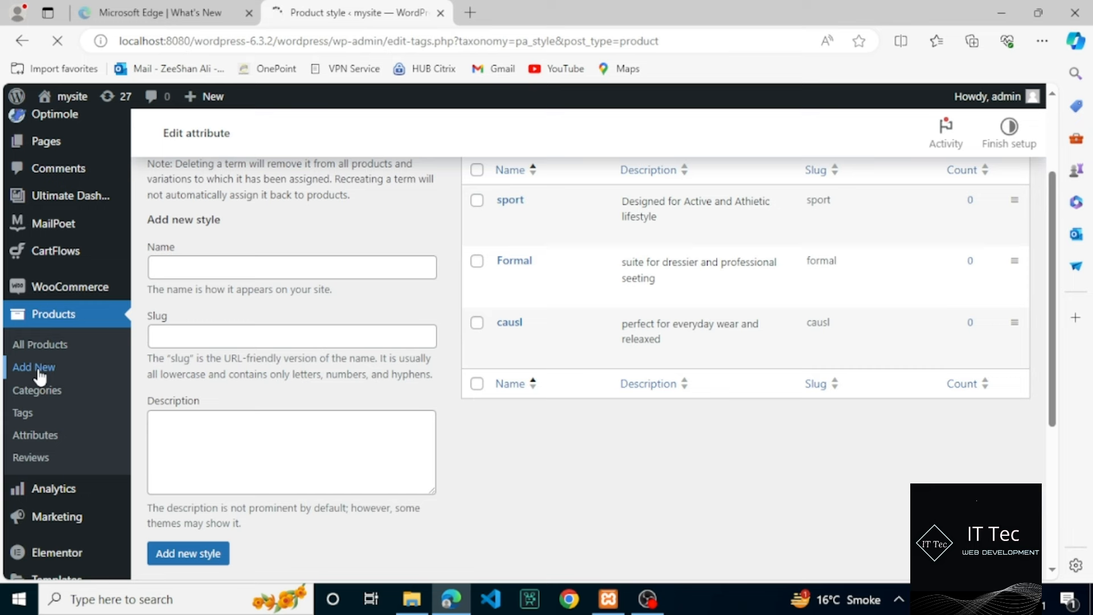
click(731, 341)
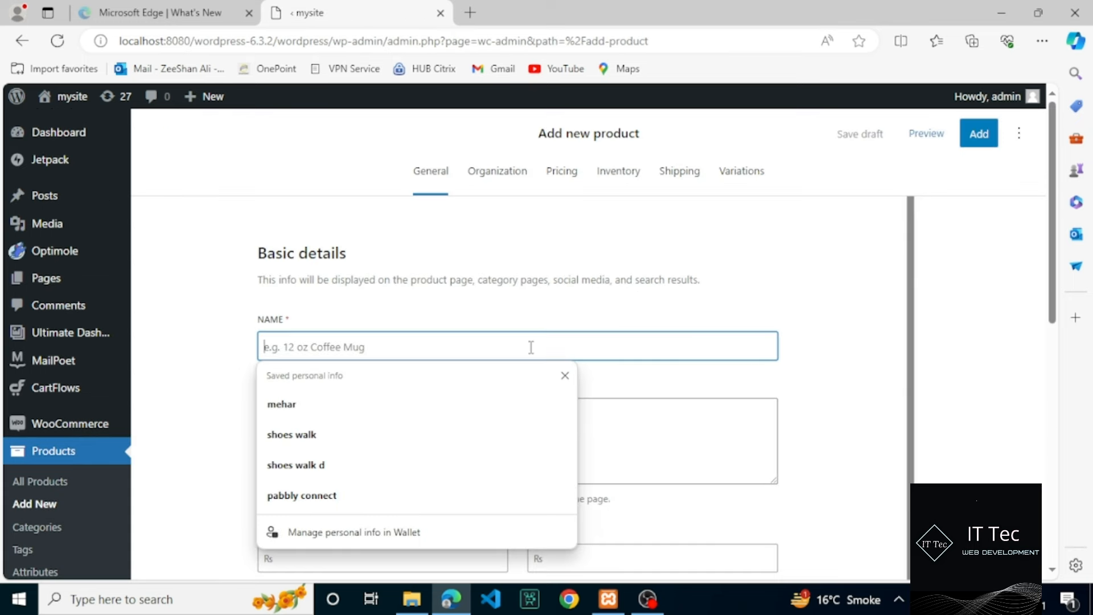
text(u)
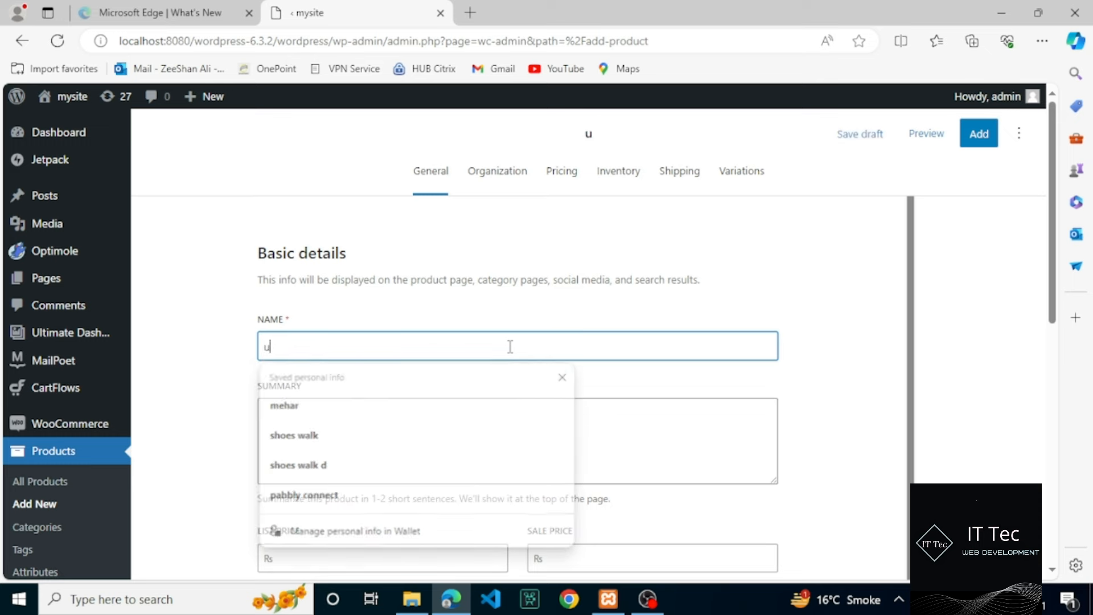
text(rban)
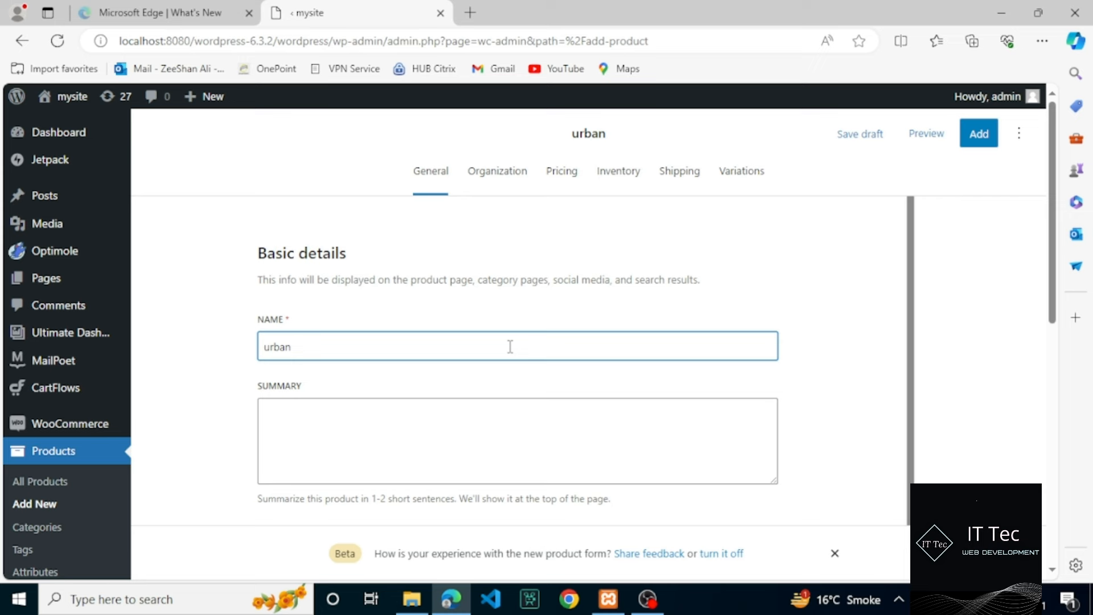
text( comf)
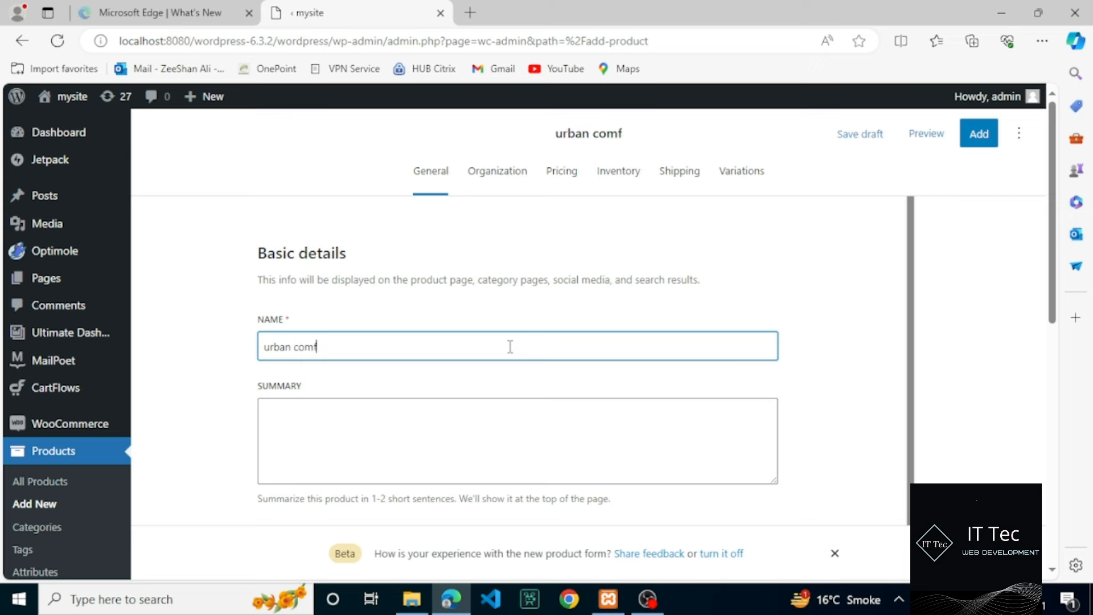
text(ort)
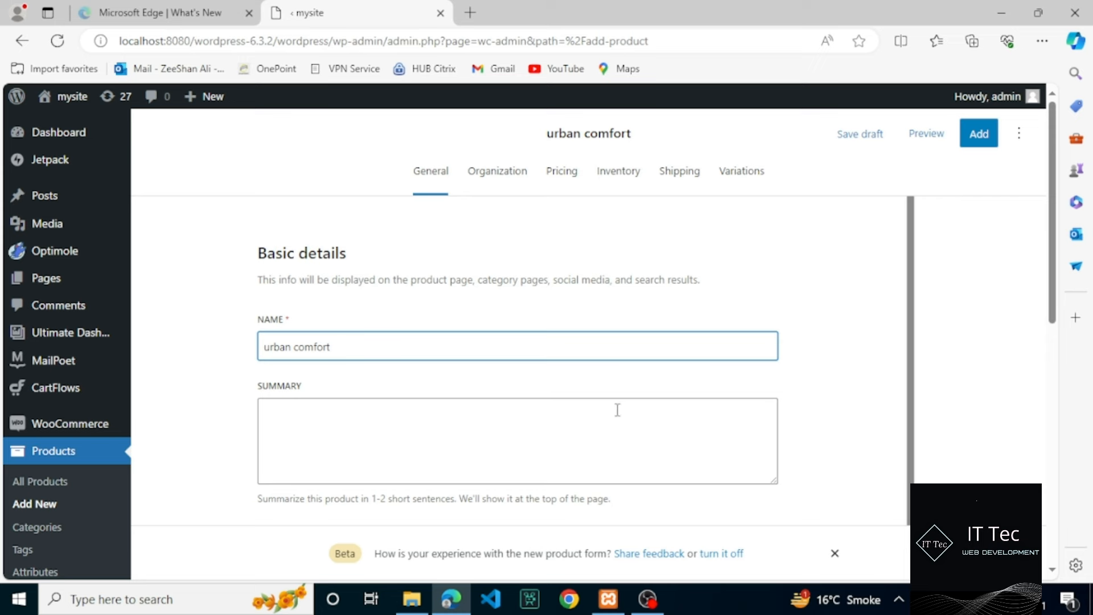
Step: Enter the product summary "Elemate your style with our"
drag(910, 371, 911, 422)
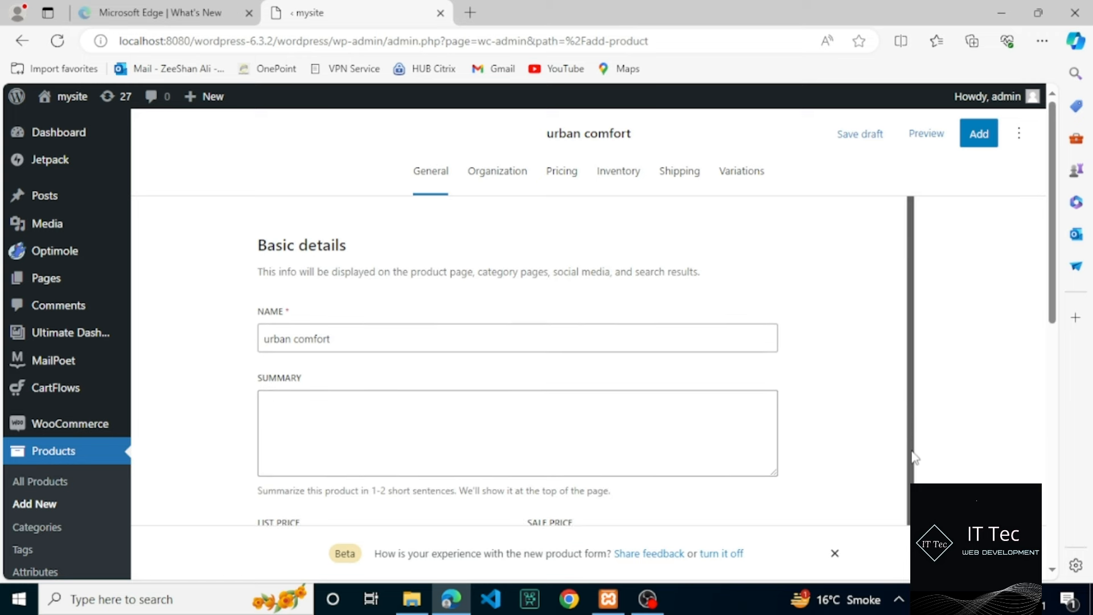
drag(1056, 262, 1054, 330)
click(689, 261)
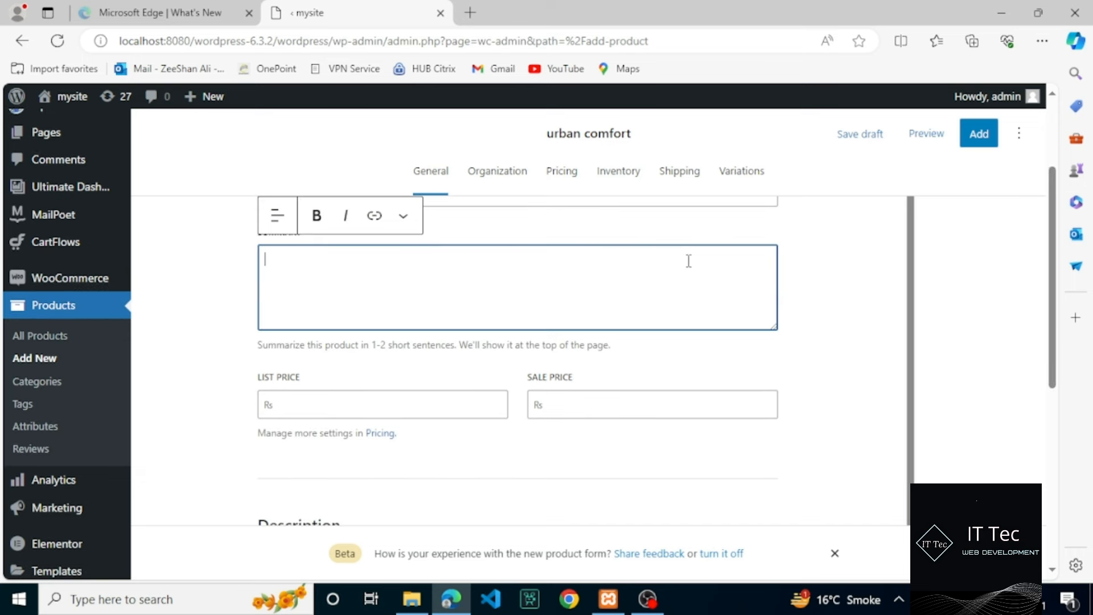
text(maA)
drag(288, 261, 262, 265)
text(E)
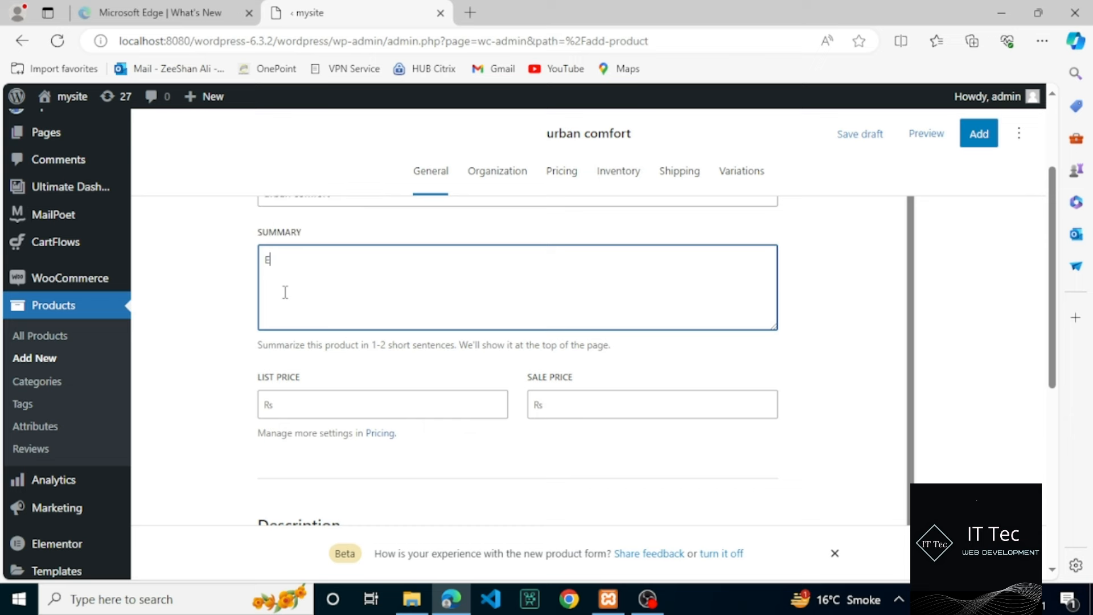
text(le)
text(men)
key(BackSpace)
key(BackSpace)
text(ate your style )
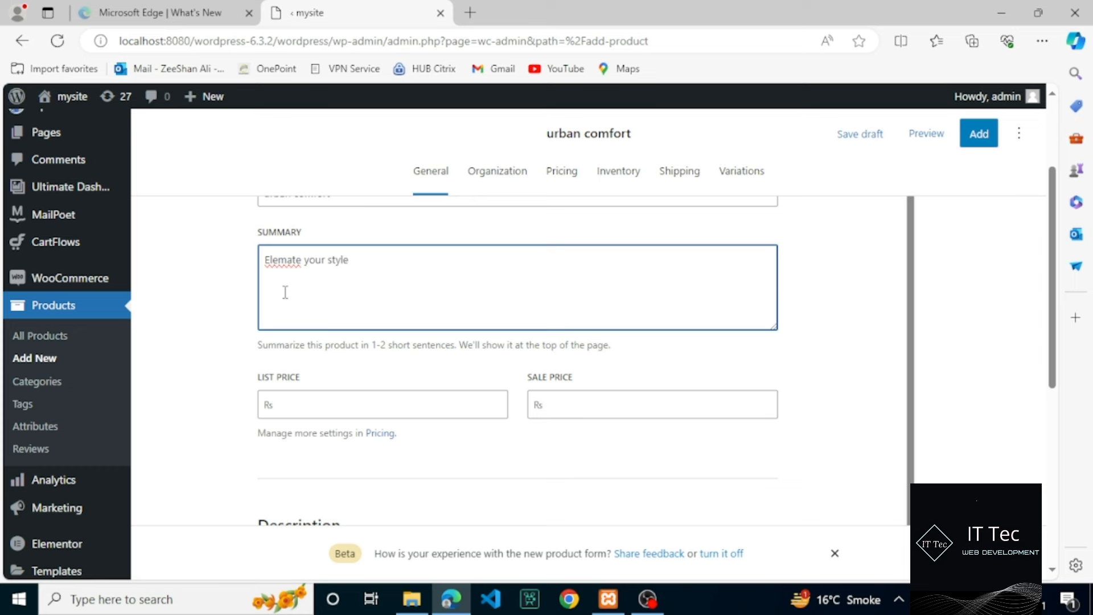
text(with our)
Step: Set the product's list price to 80 and its sale price to 75
click(329, 398)
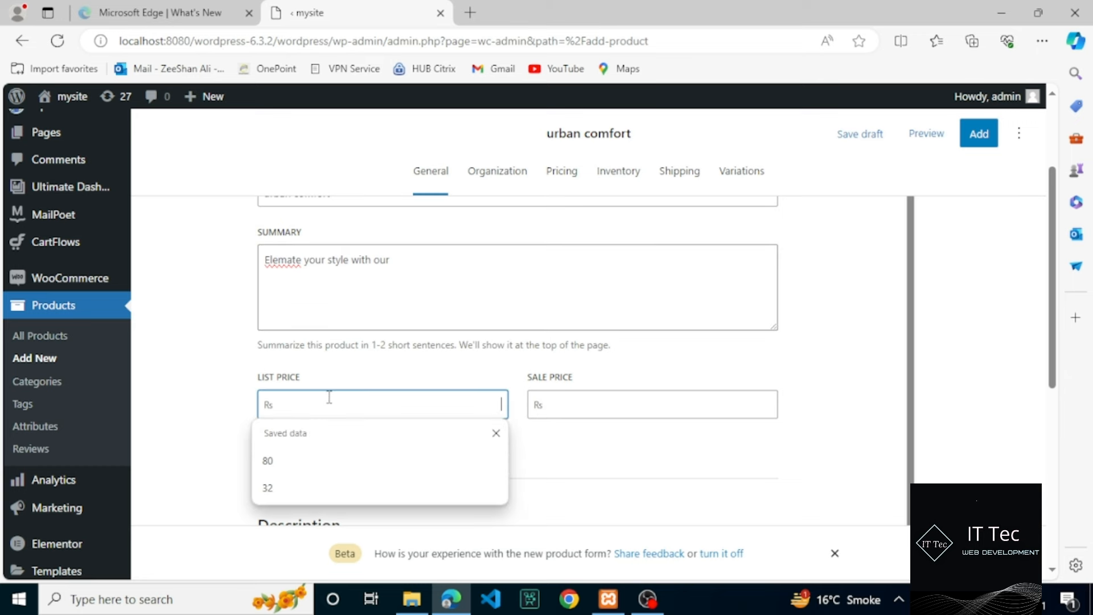
click(325, 458)
click(581, 411)
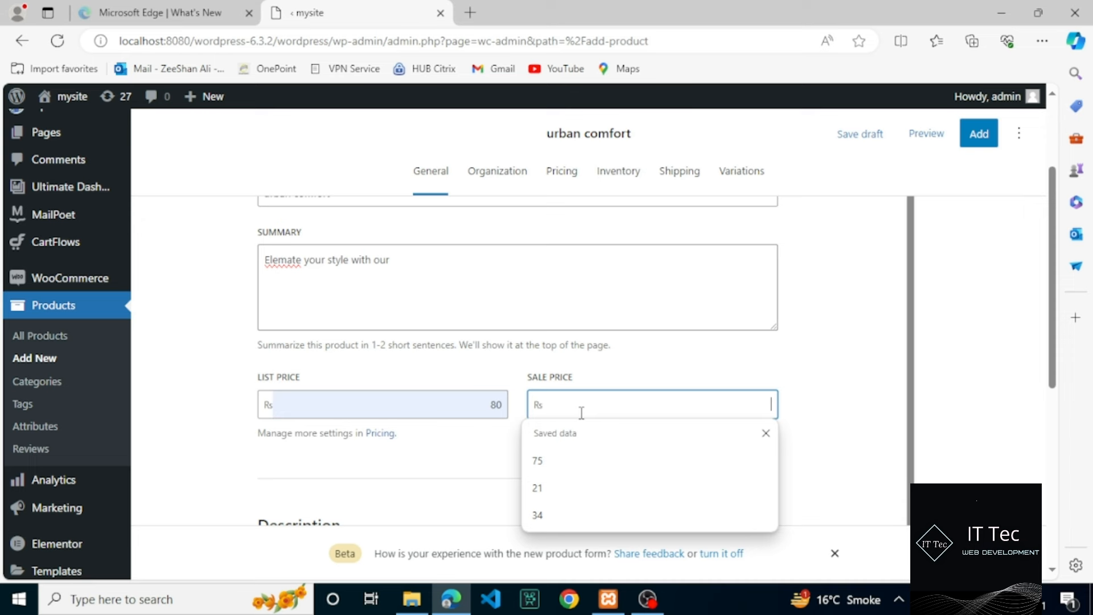
click(553, 461)
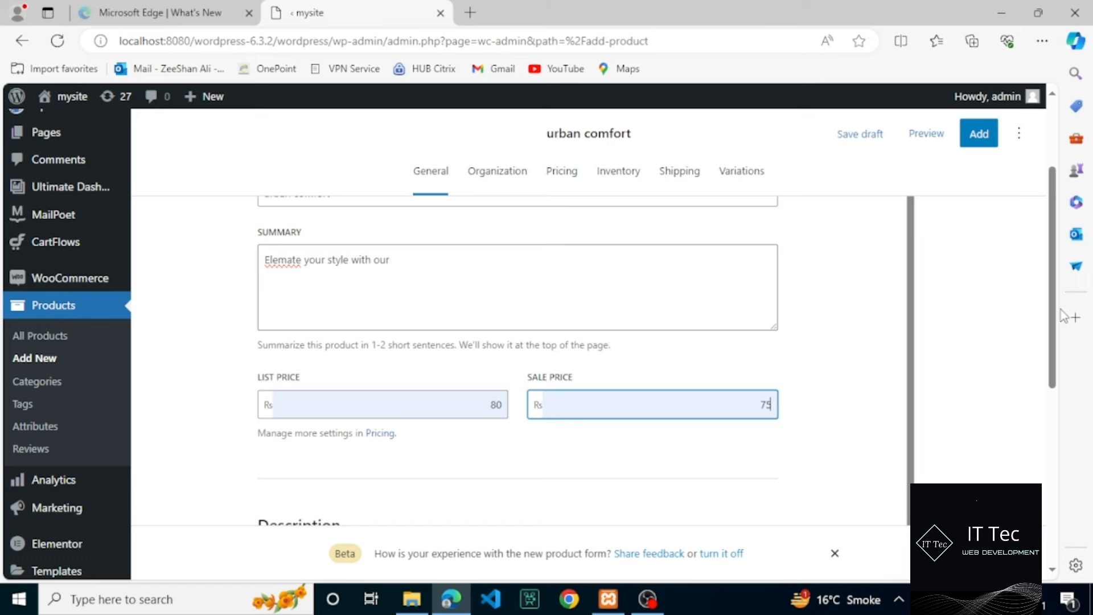
Step: Add evergreen1-feature1.png from the media library as the product's first image
drag(1052, 310, 1054, 448)
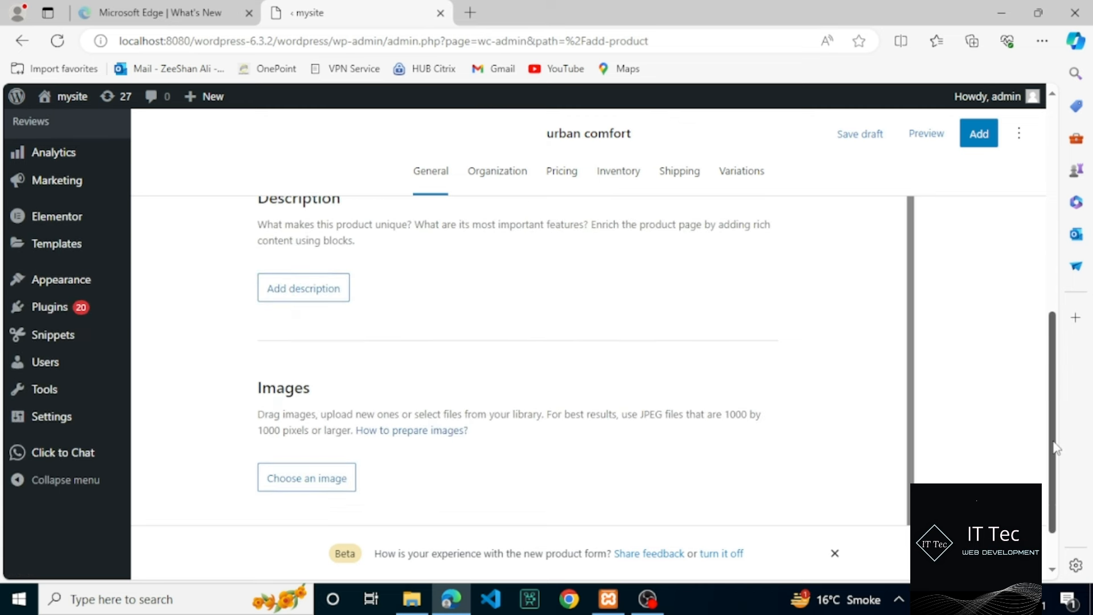
drag(1055, 448, 1055, 443)
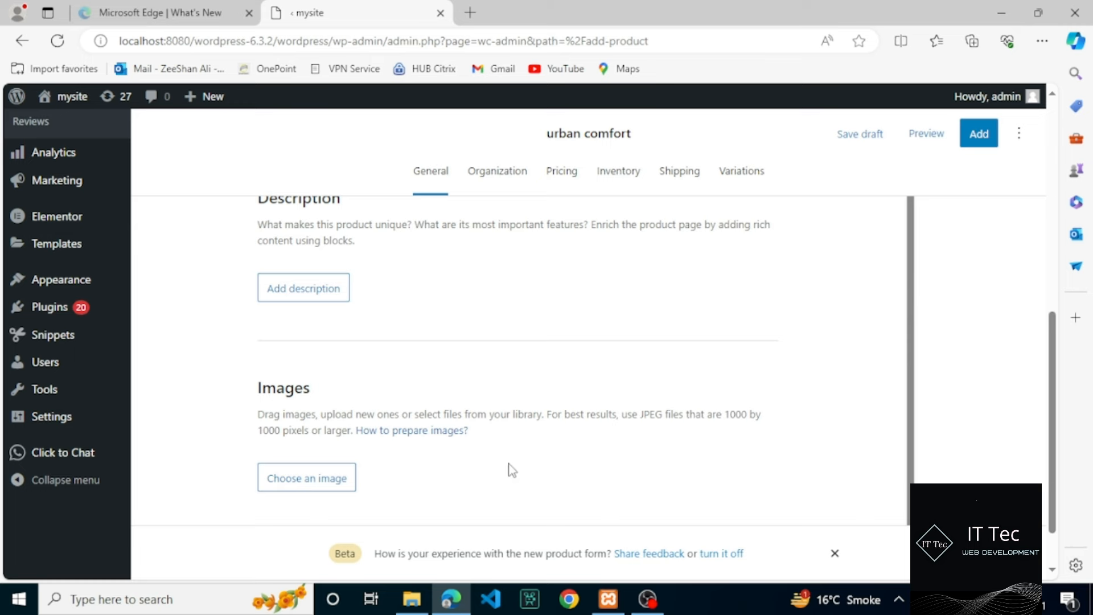
click(347, 481)
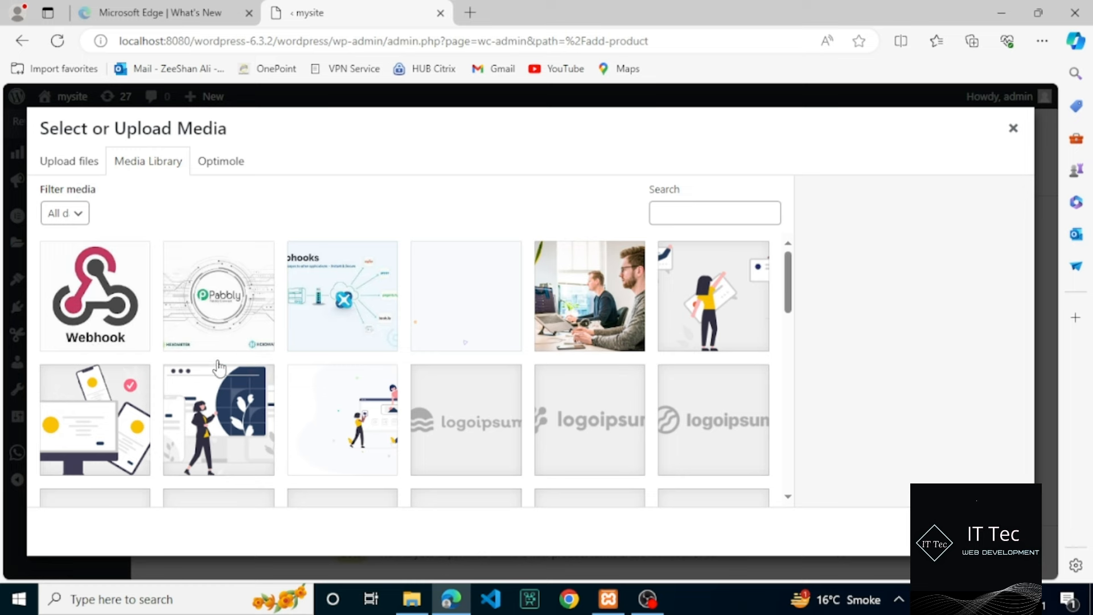
click(241, 434)
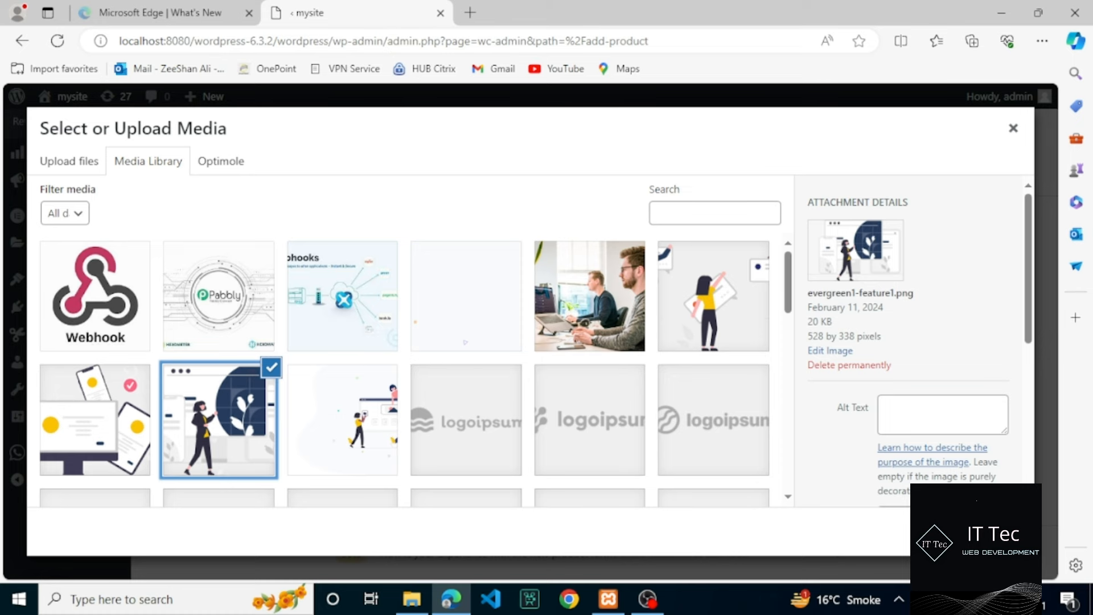
click(1000, 531)
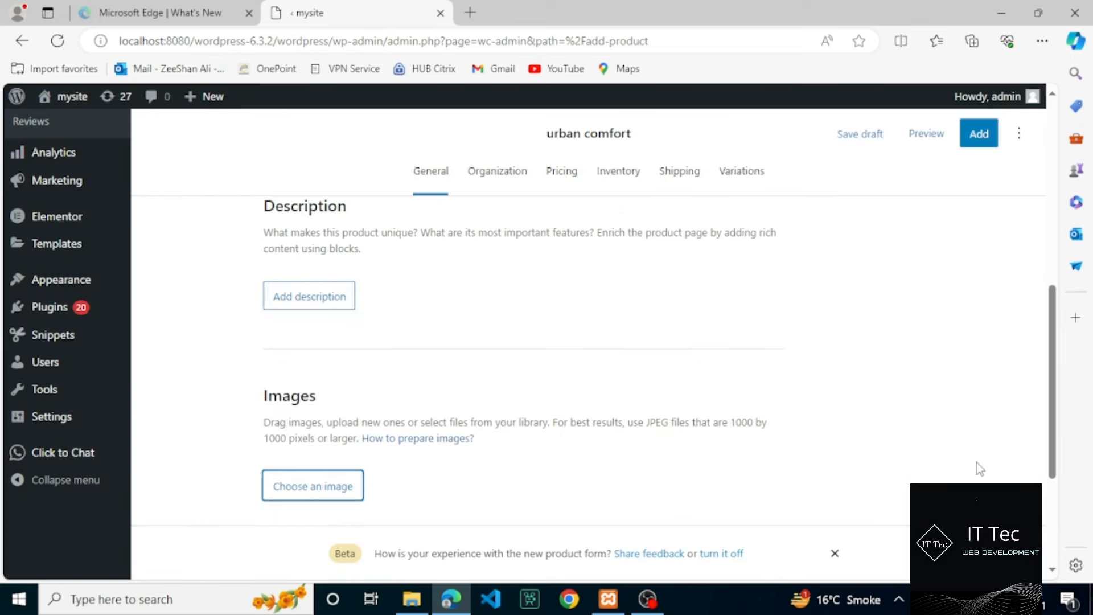
Step: Add evergreen1-feature3.png and evergreen1-hero.jpg from the media library to the product images
drag(1051, 418, 1045, 483)
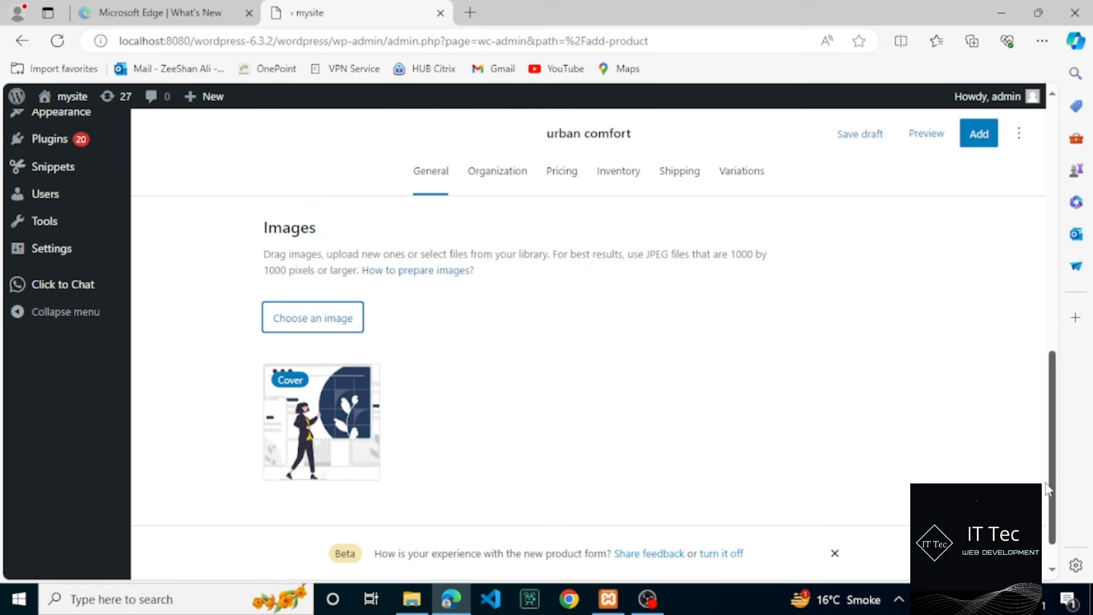
drag(1046, 483, 1045, 486)
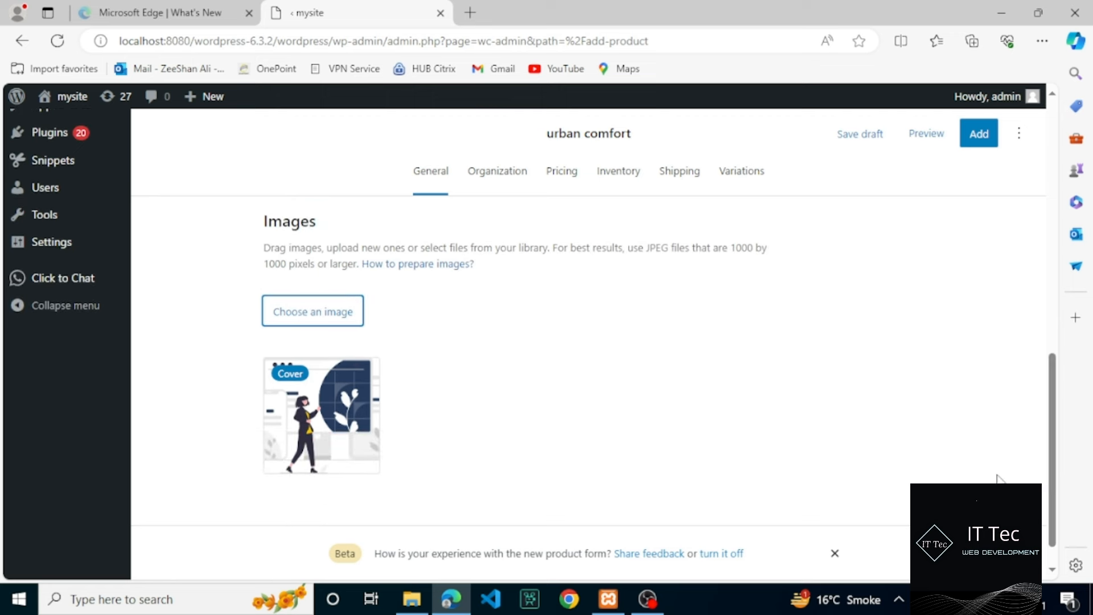
click(292, 317)
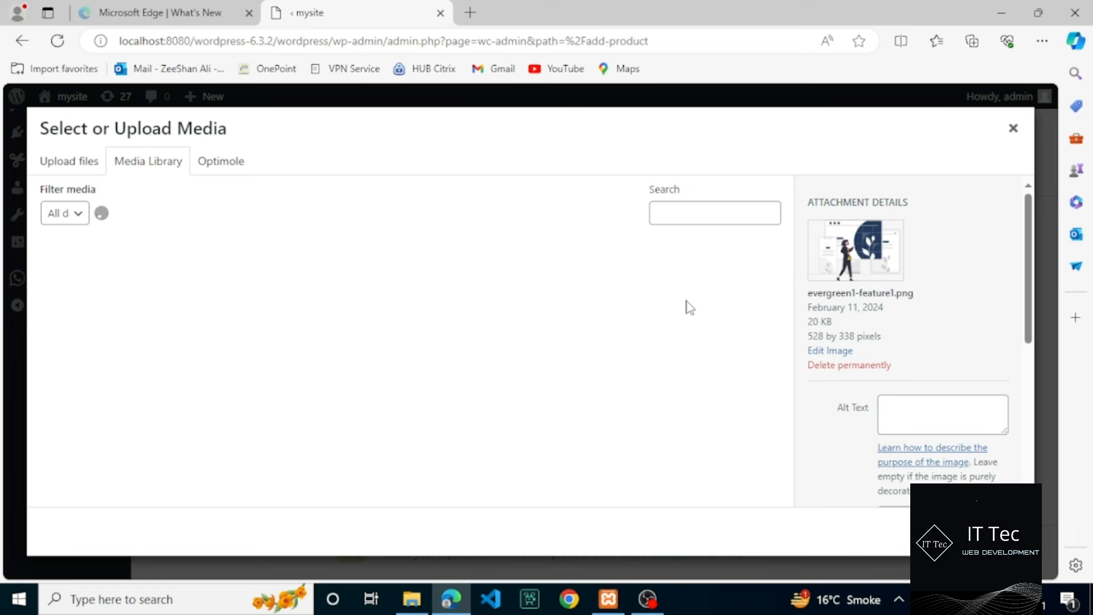
click(714, 335)
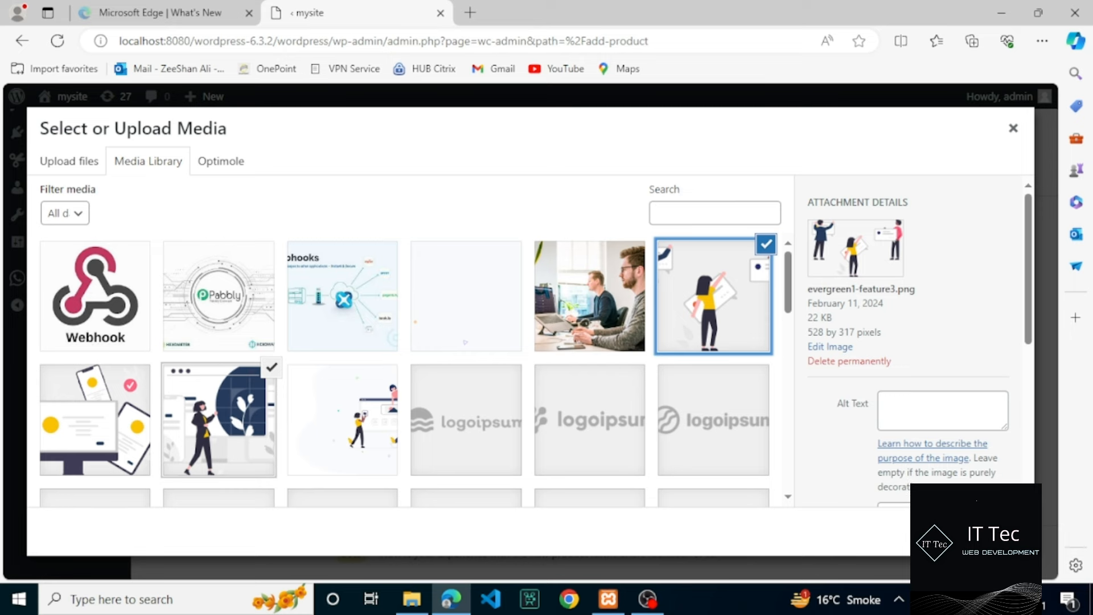
click(997, 531)
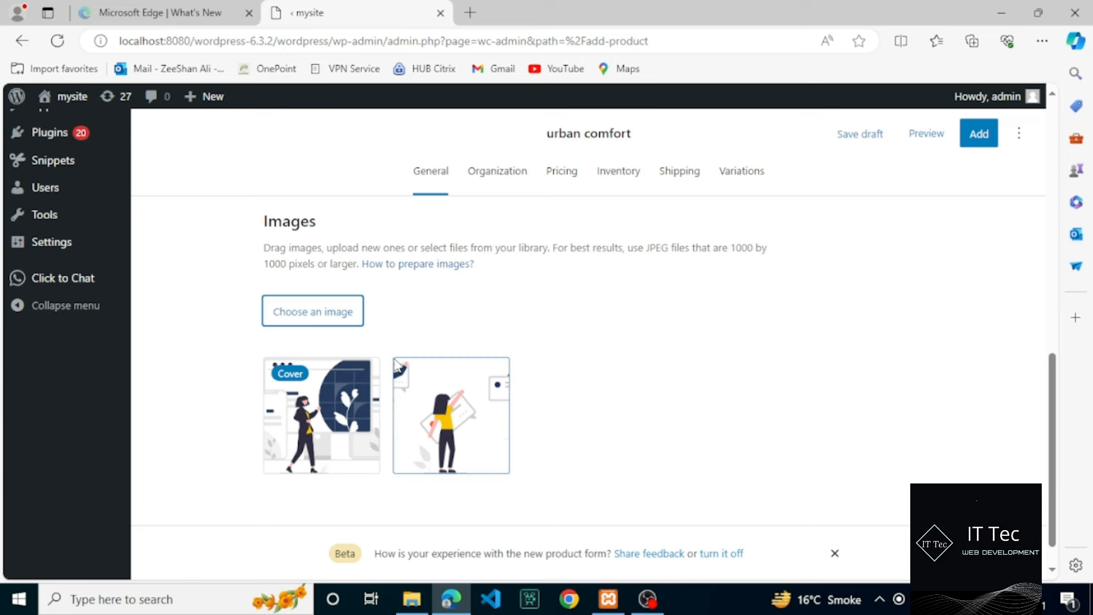
click(291, 300)
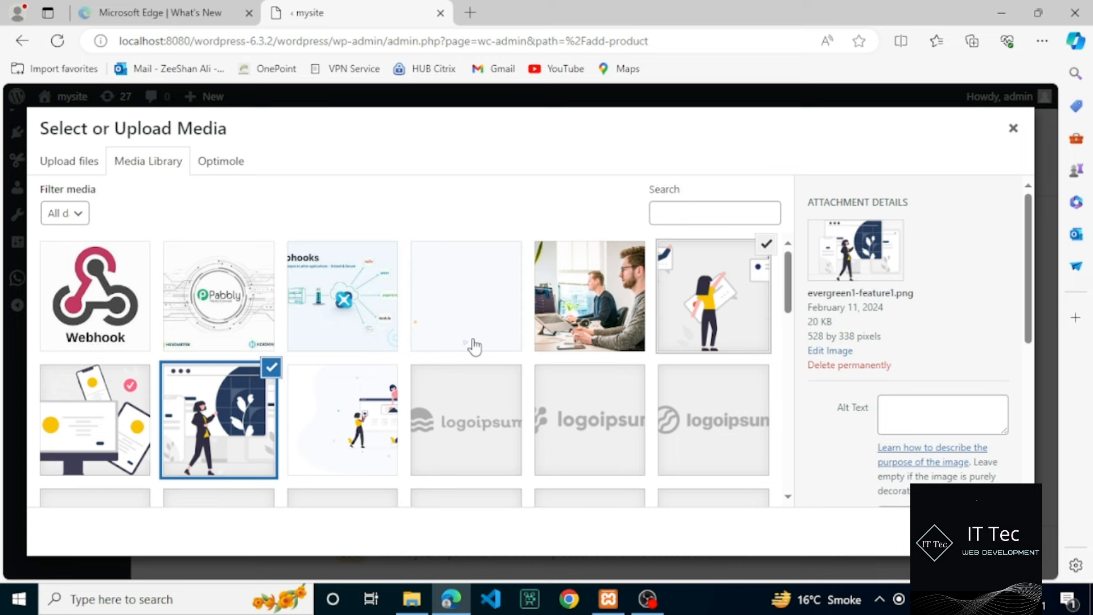
click(381, 432)
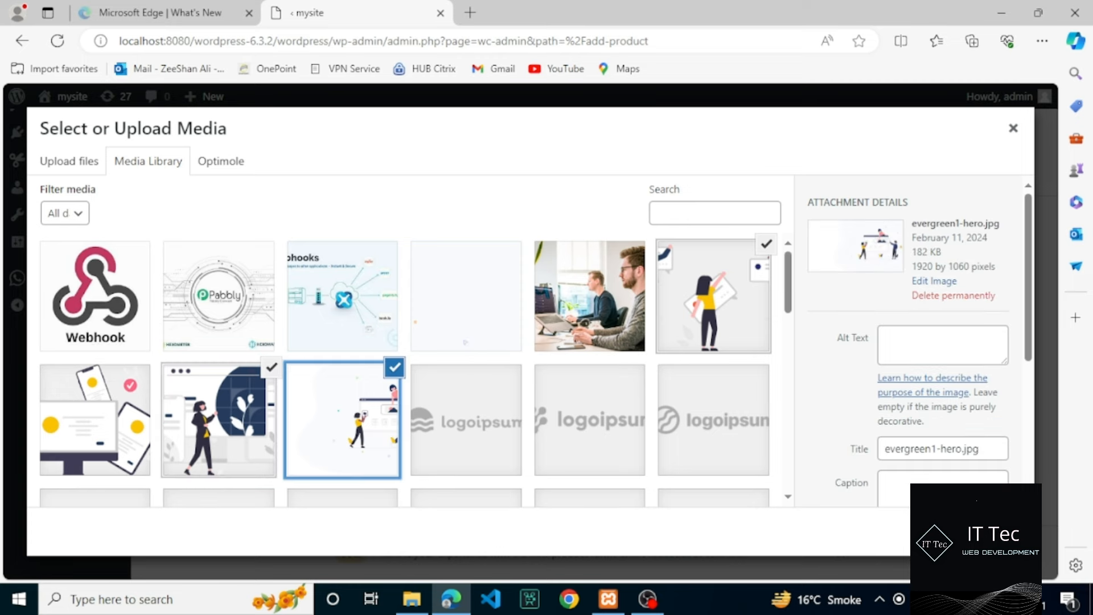
click(996, 532)
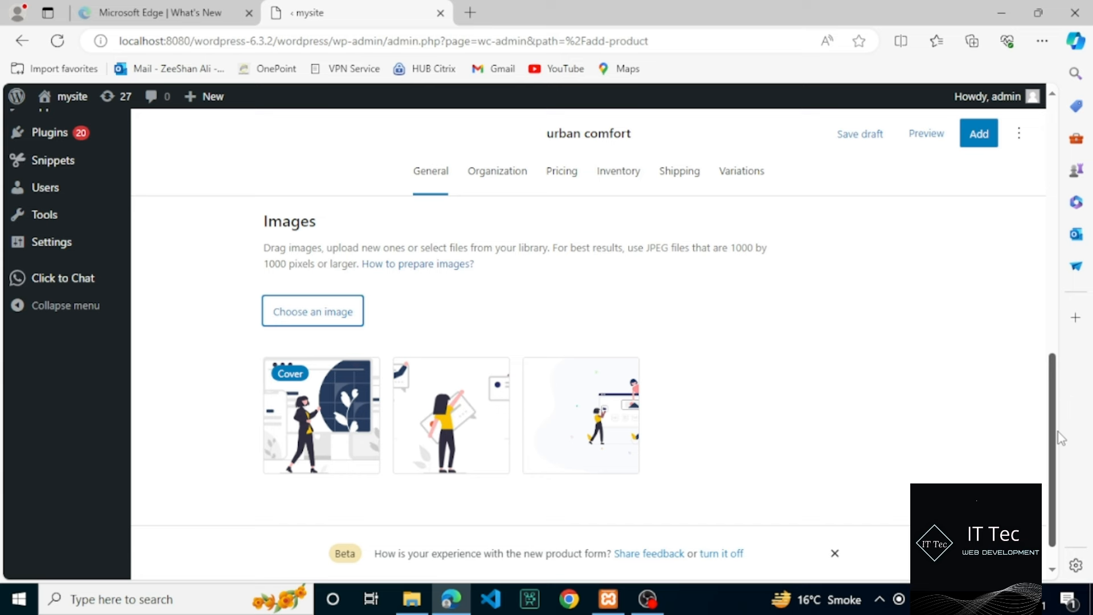
Step: Review the product's general details, then its organization, pricing and inventory settings, including the available categories
scroll(1057, 438, down, 1)
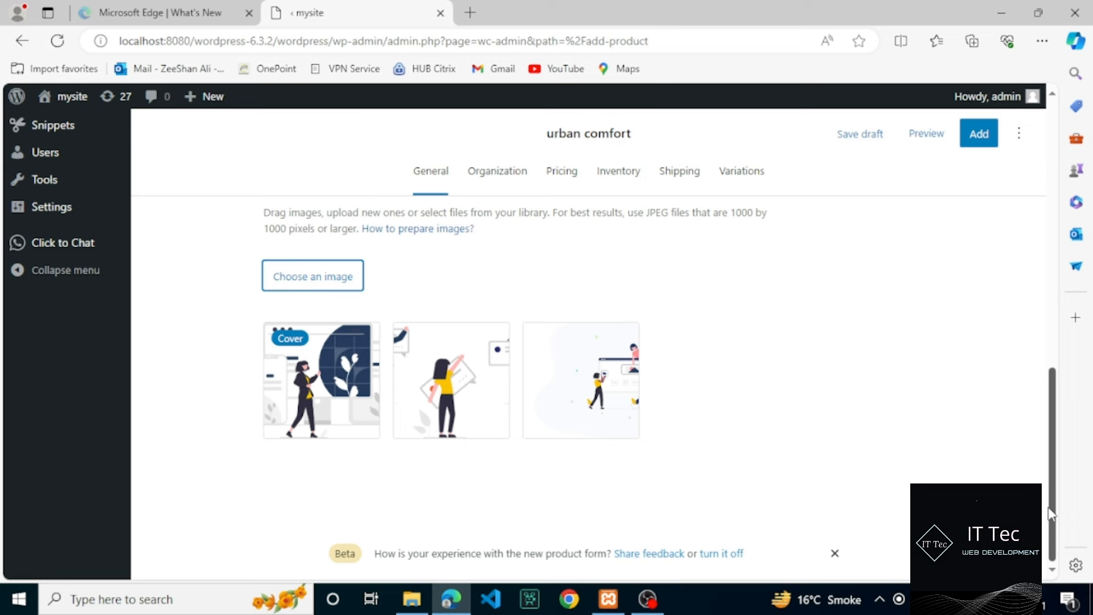
scroll(1051, 445, up, 1)
scroll(1050, 399, up, 3)
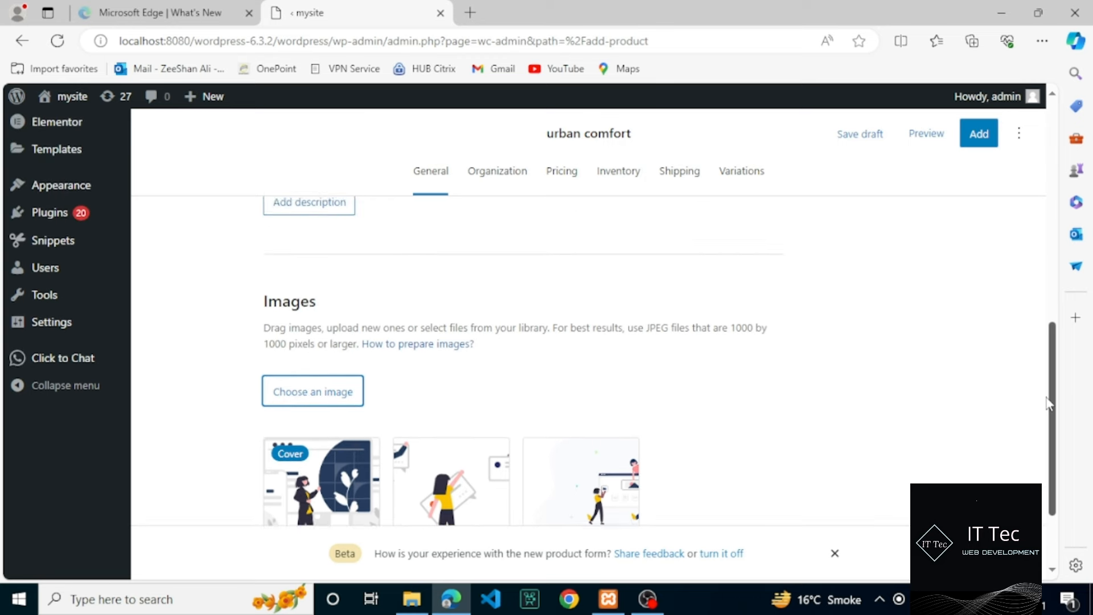
scroll(1049, 333, up, 6)
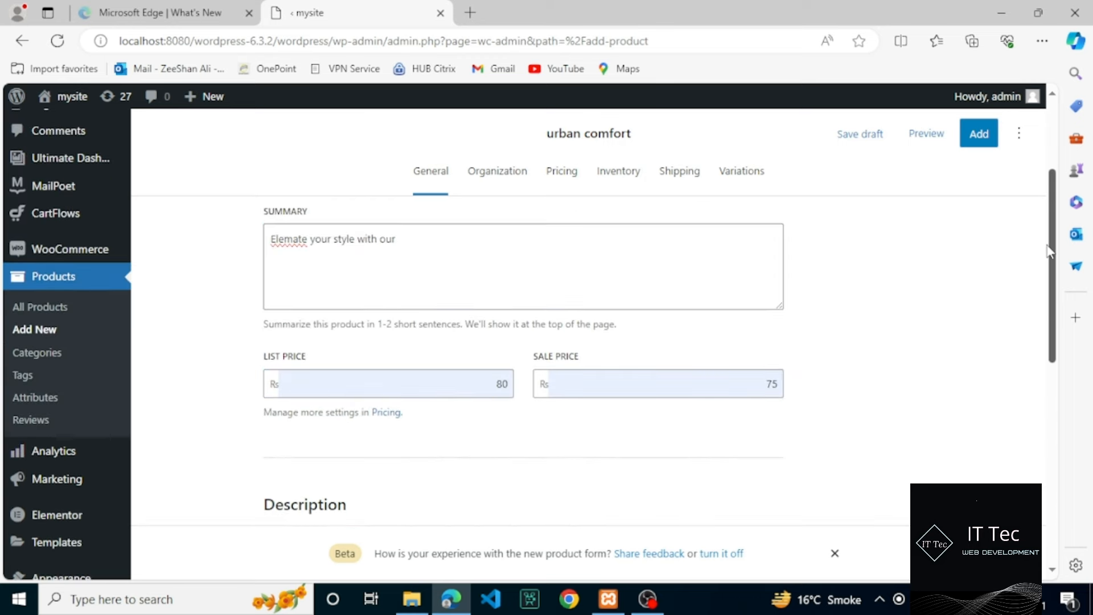
scroll(1051, 216, up, 1)
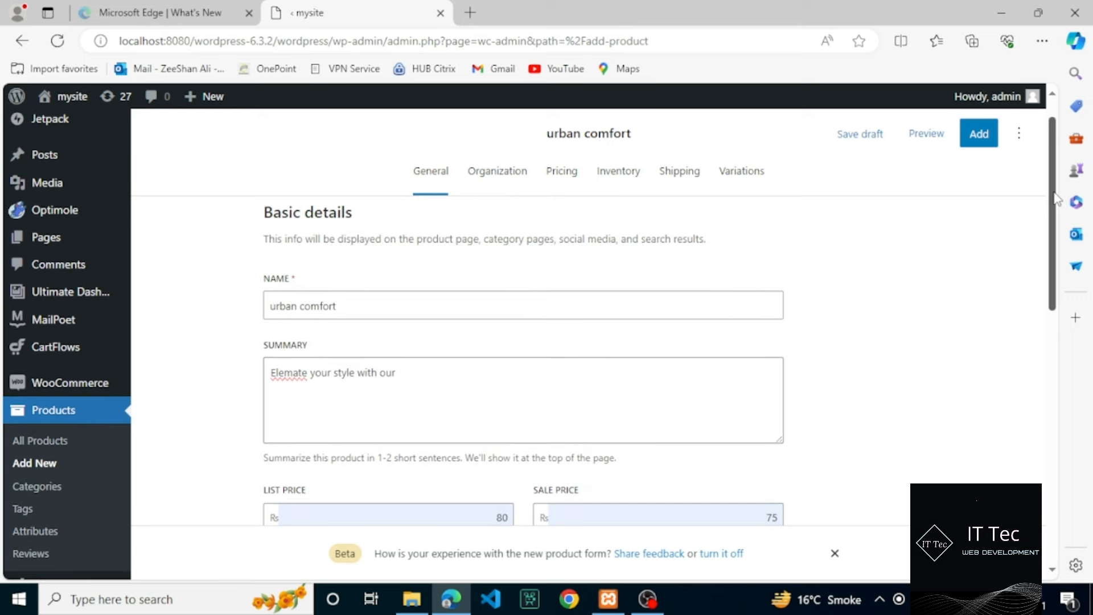
click(512, 165)
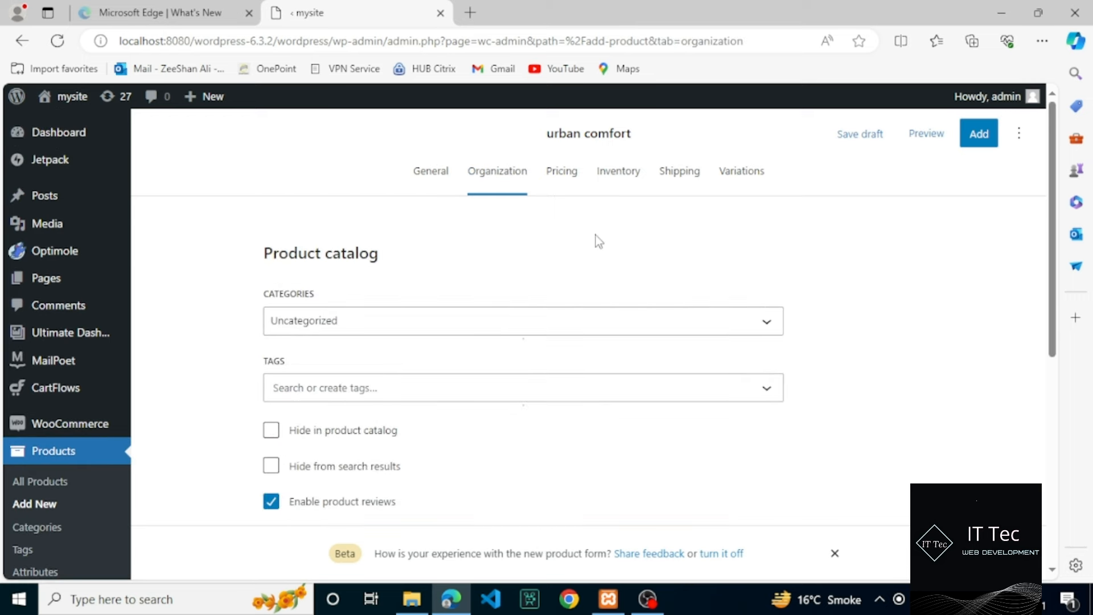
click(745, 320)
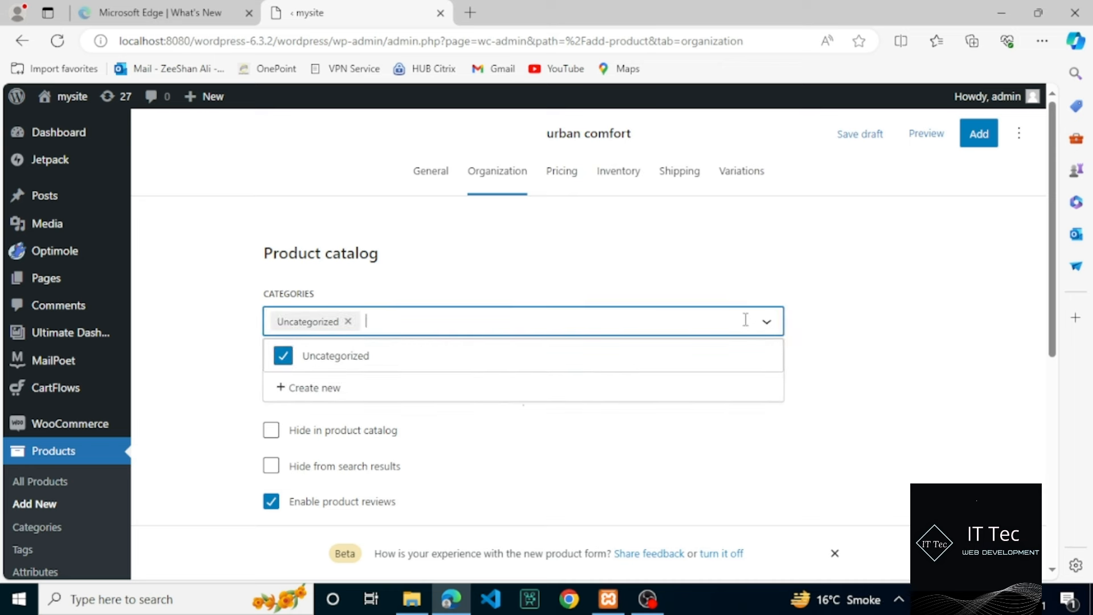
click(806, 349)
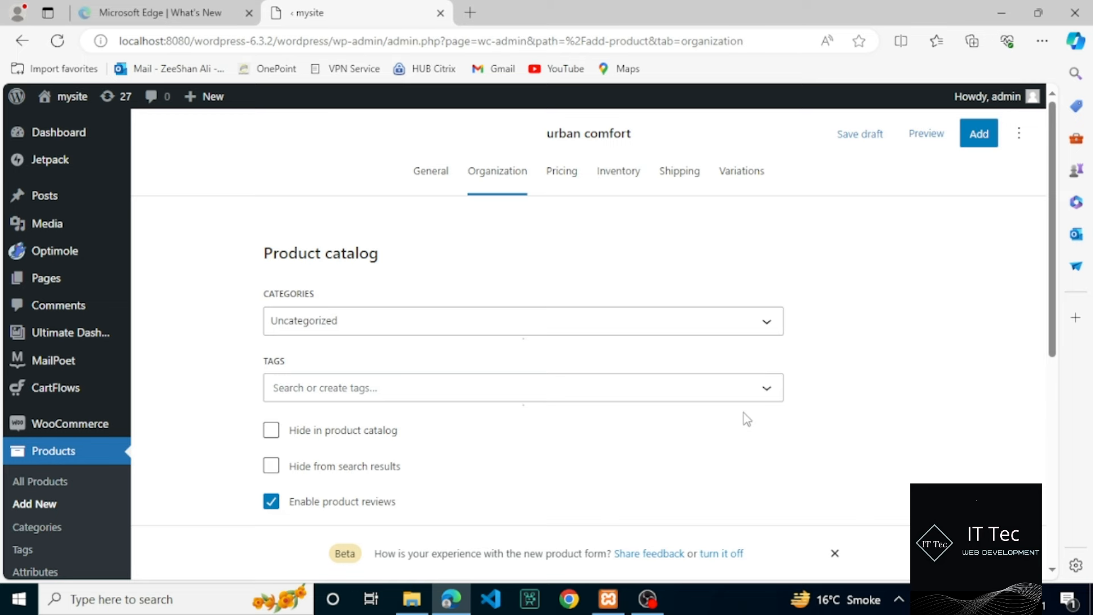
scroll(1053, 341, down, 1)
drag(1053, 341, 1060, 373)
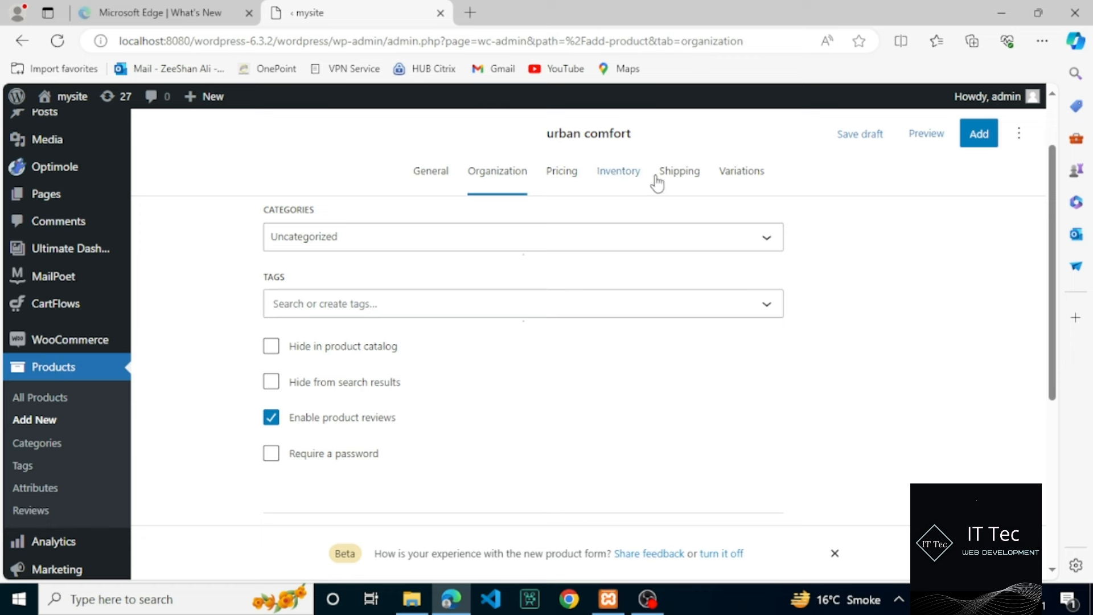
click(557, 186)
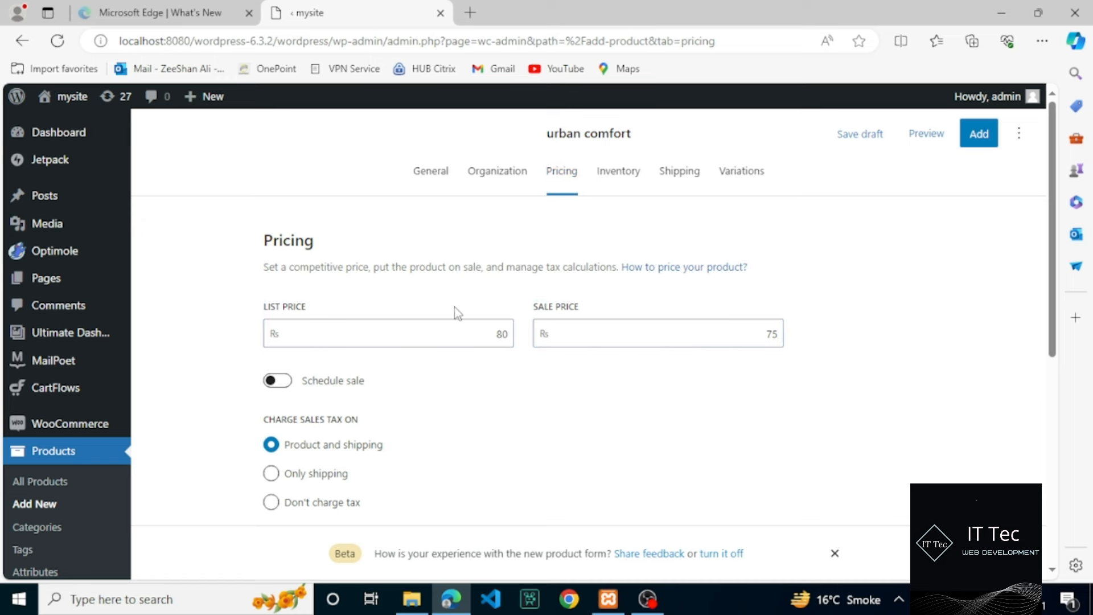
click(618, 193)
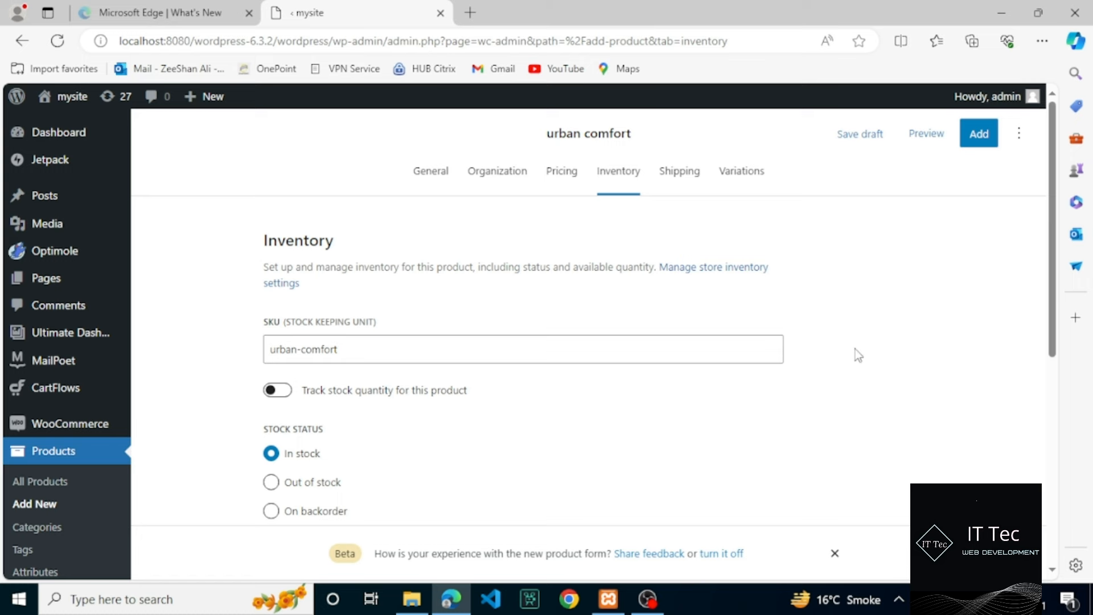
mouse_move(1052, 347)
mouse_down()
mouse_move(1054, 410)
mouse_move(1058, 331)
mouse_up()
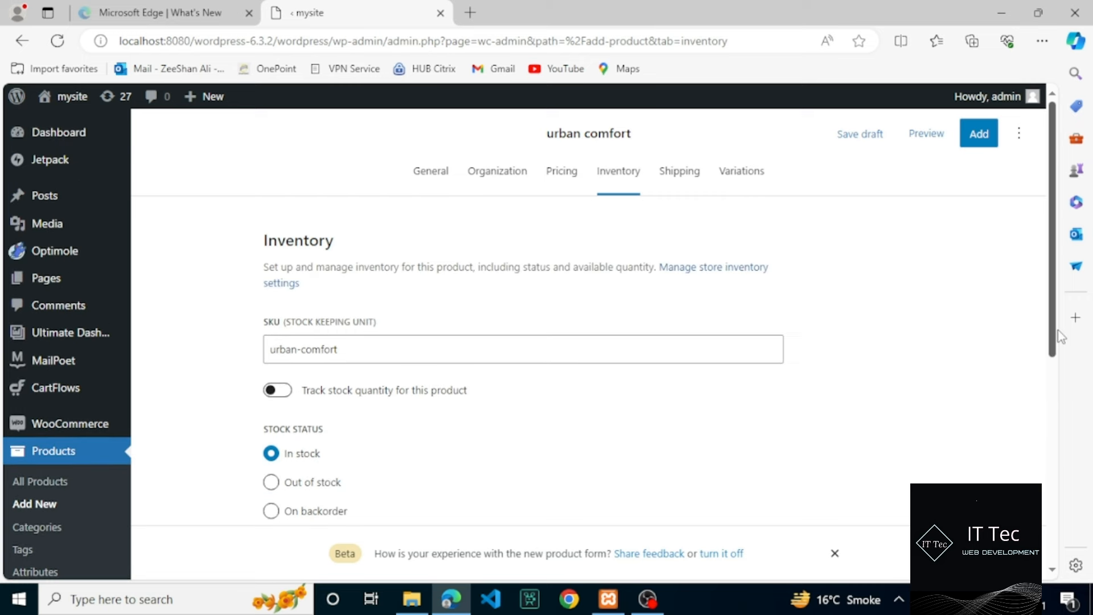
Step: Create a shipping class for the product named urban comfort with slug 5-200 and description gh
click(692, 183)
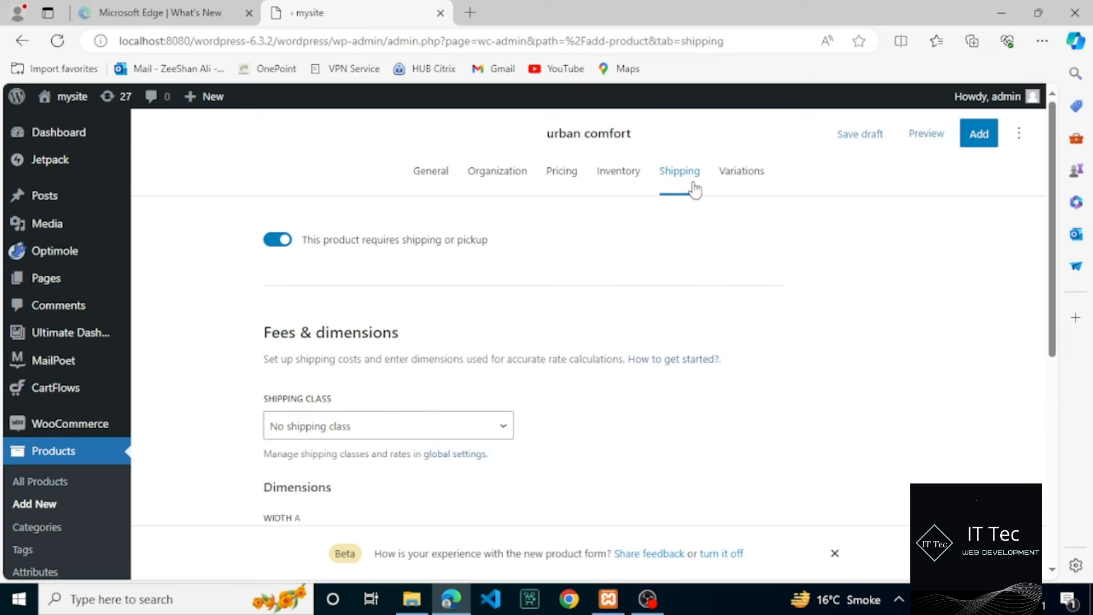
click(429, 436)
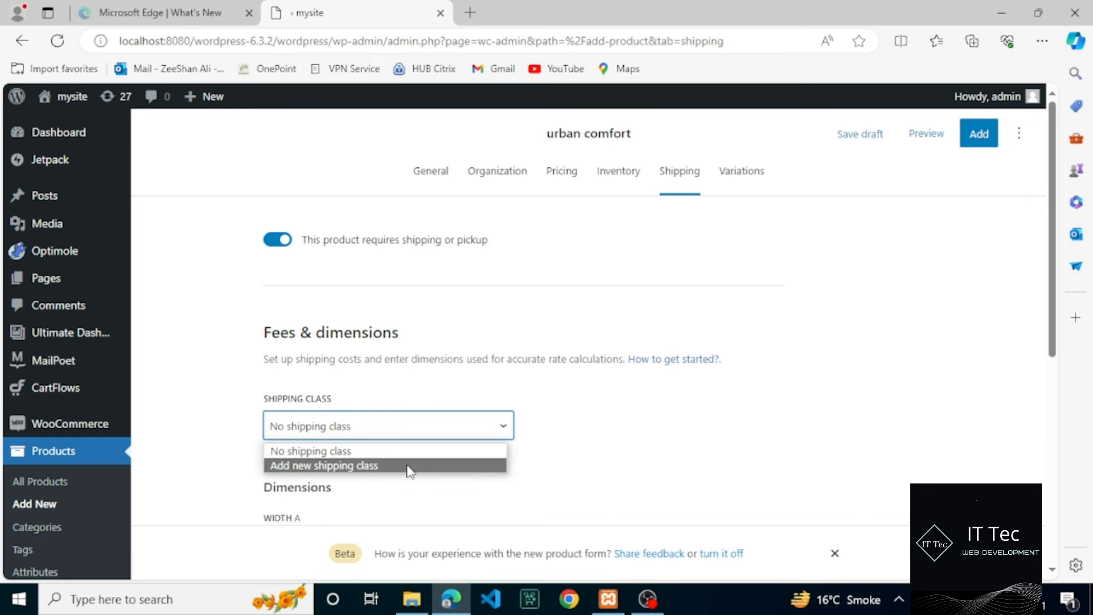
click(409, 467)
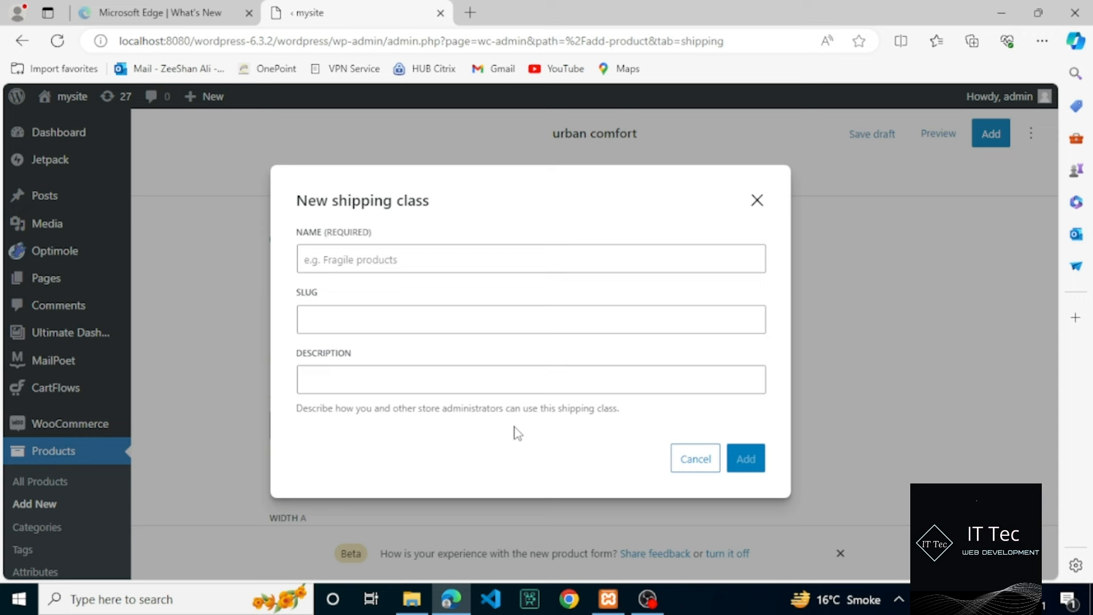
click(549, 262)
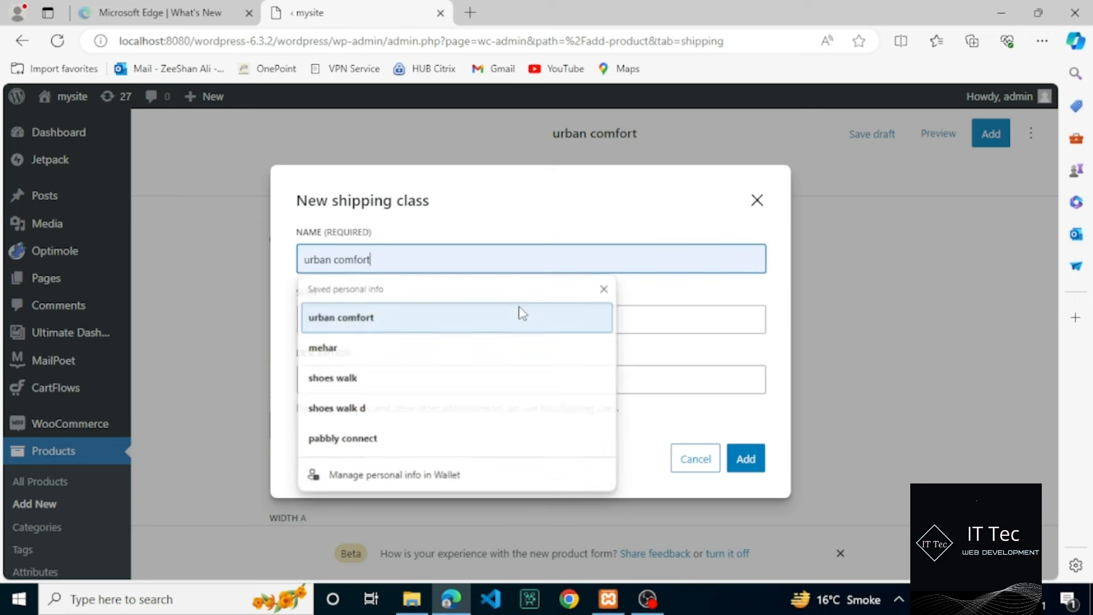
click(520, 313)
click(516, 311)
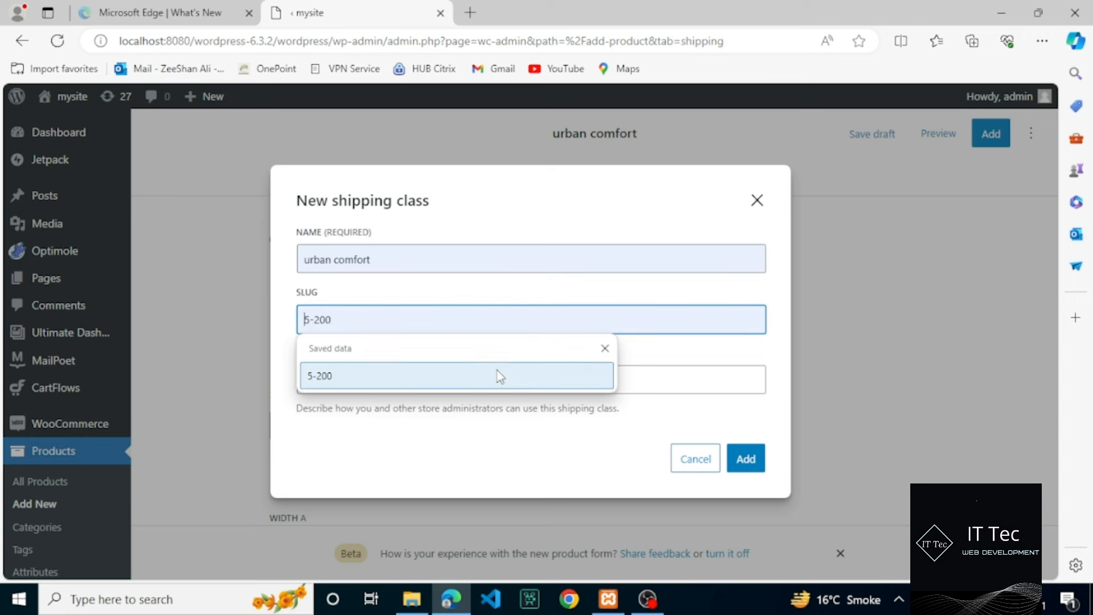
click(498, 373)
click(498, 371)
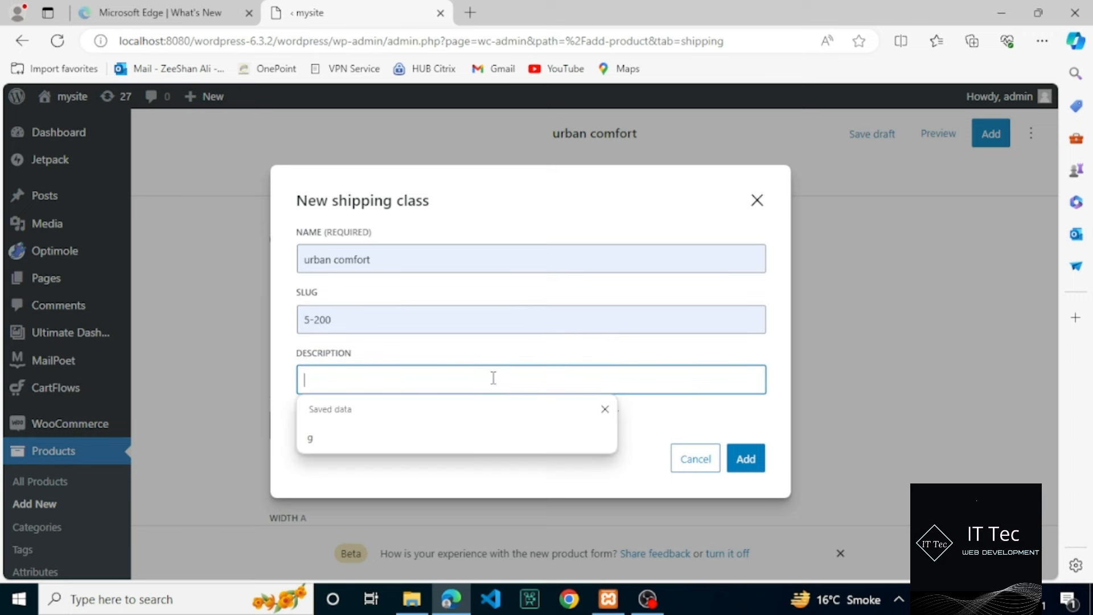
click(465, 446)
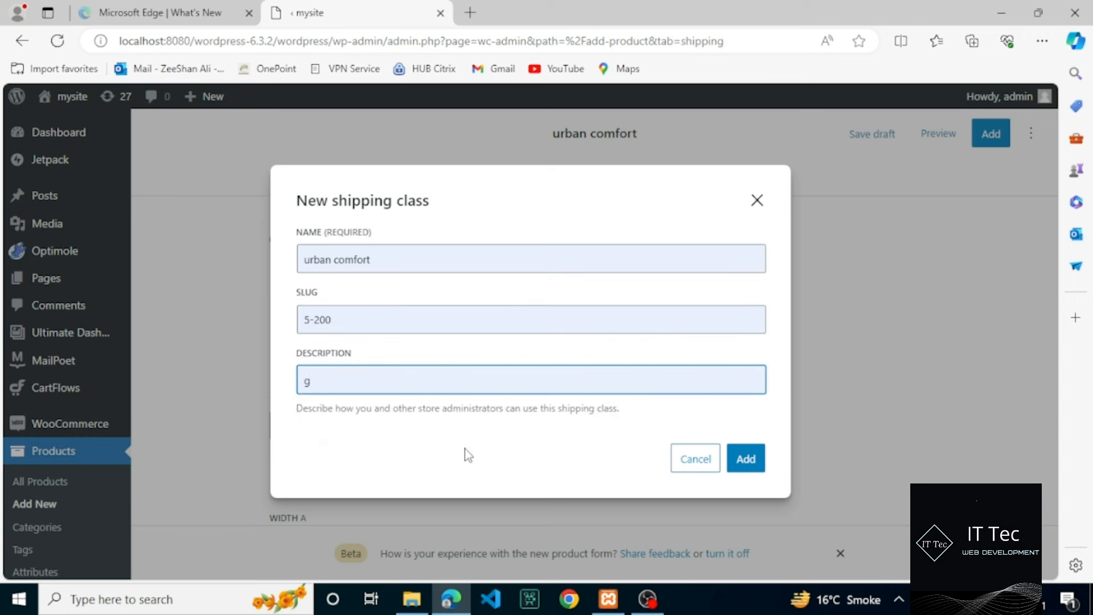
text(h)
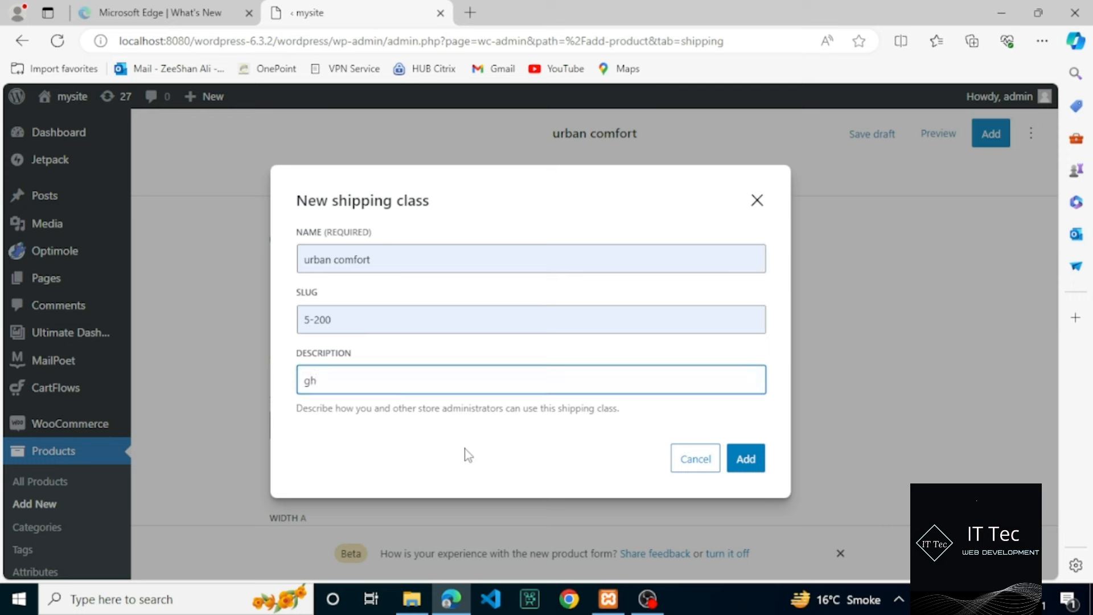
click(758, 466)
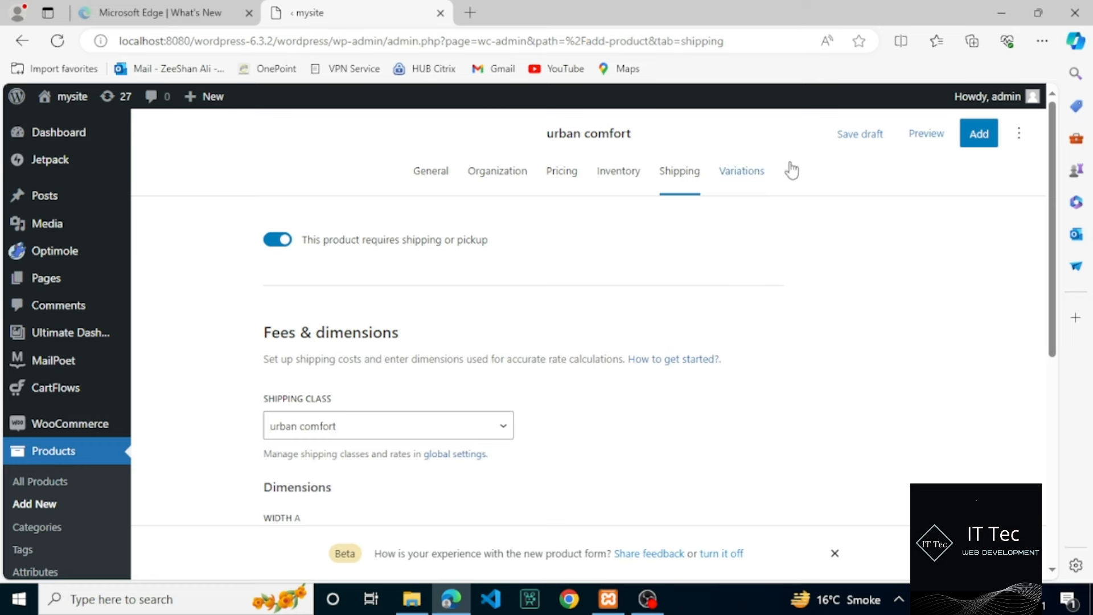
Step: Publish the urban comfort product and open its page in the store
click(984, 152)
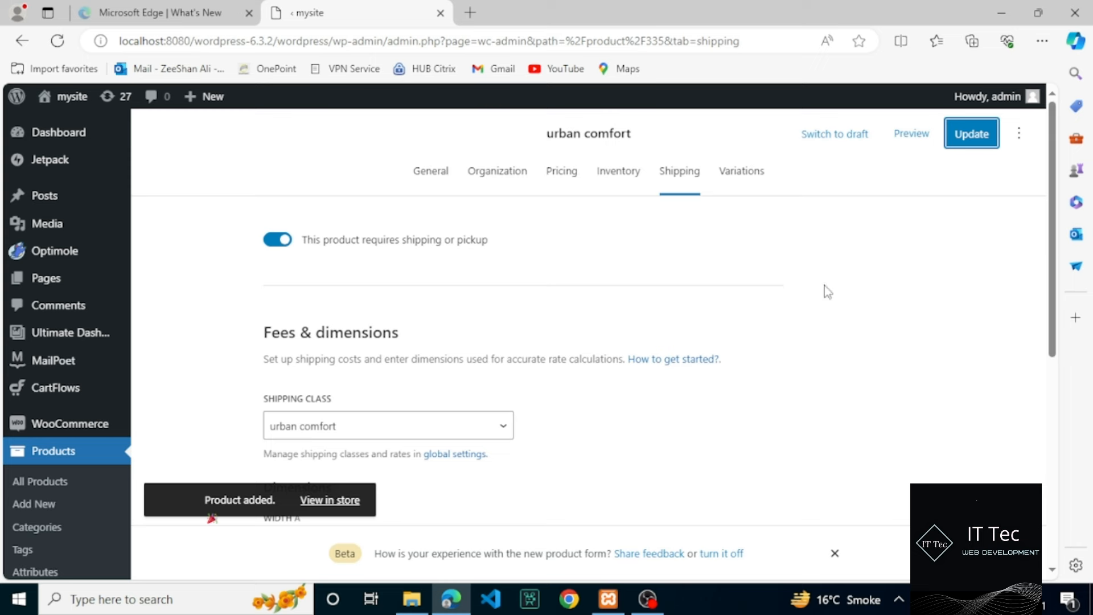
click(344, 501)
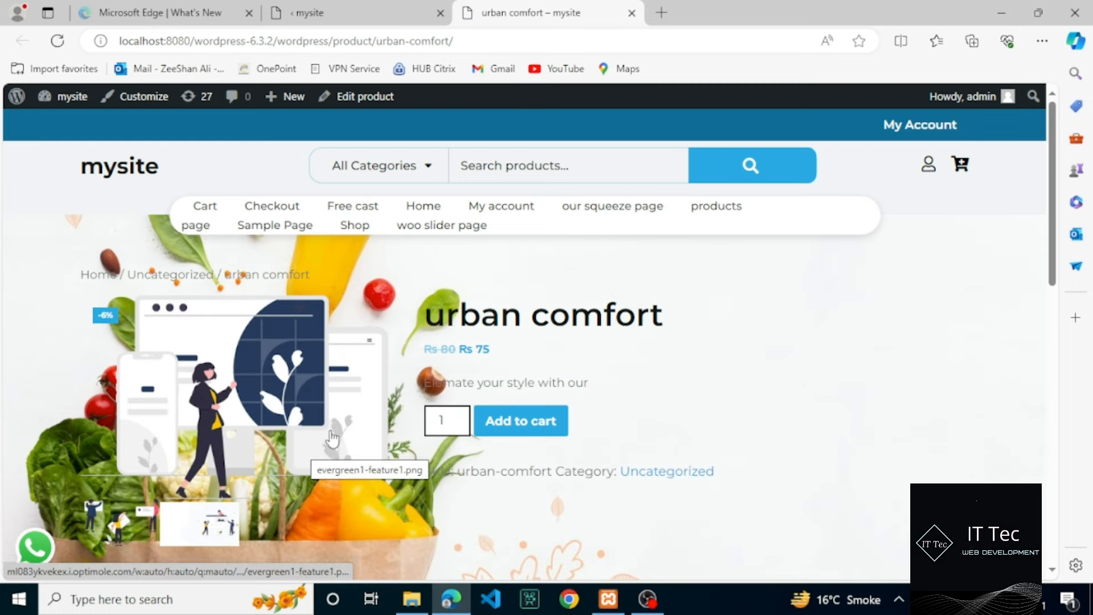
Step: Examine the product page's gallery images evergreen1-feature3.png and evergreen1-feature1.png at full size, returning to the product page after each
click(134, 535)
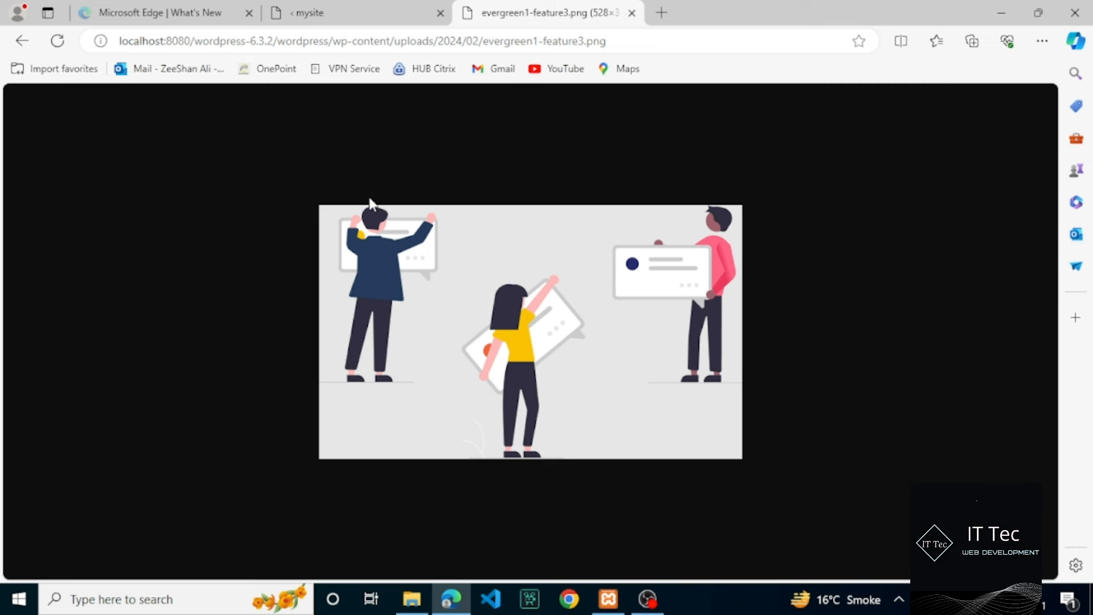
click(22, 44)
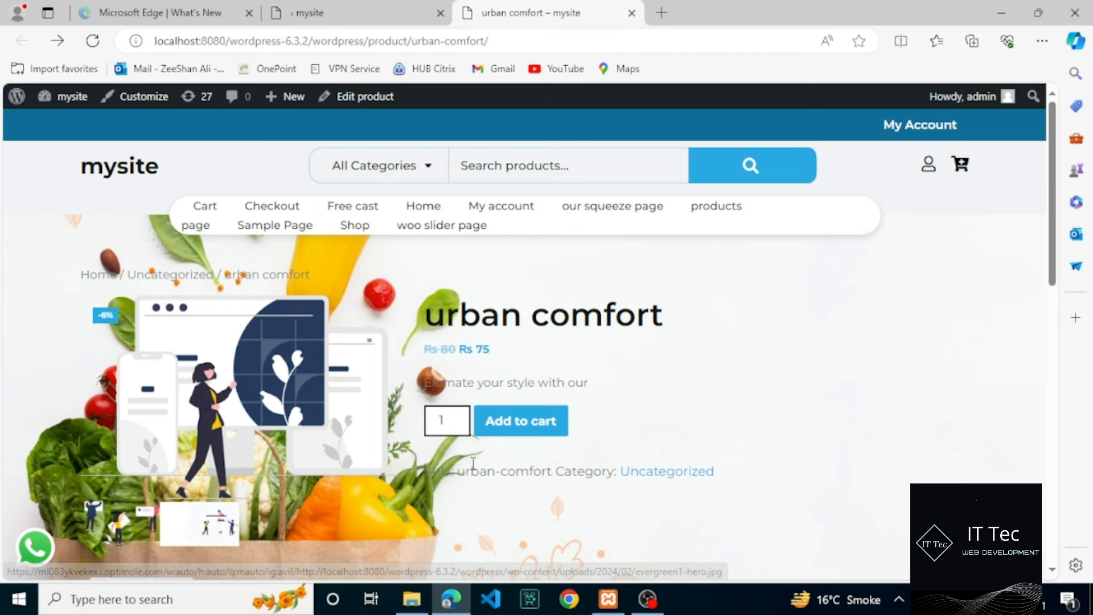
click(371, 403)
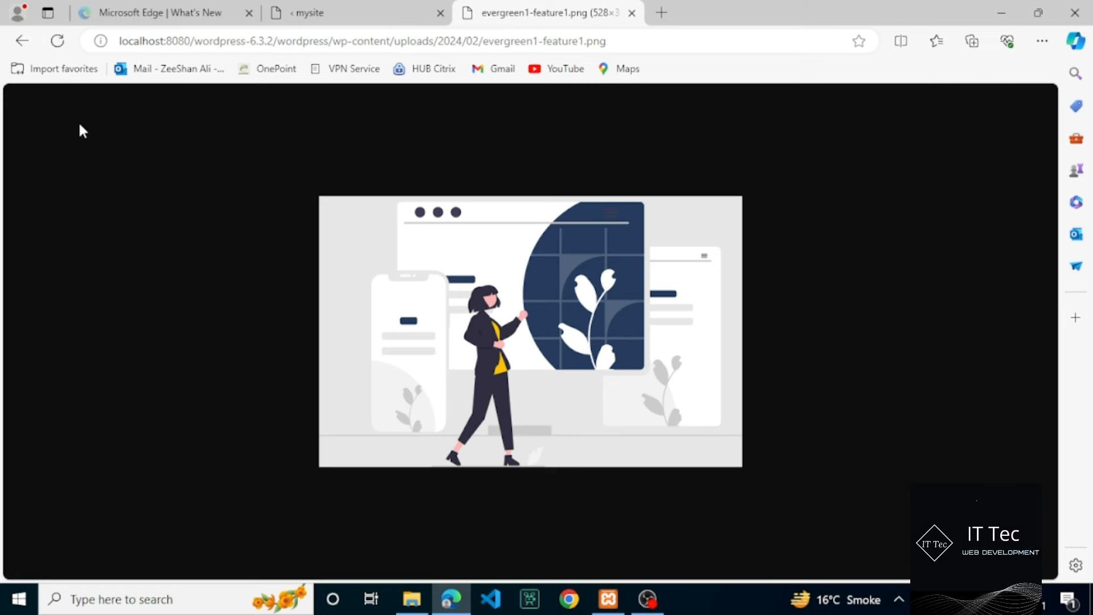
click(18, 44)
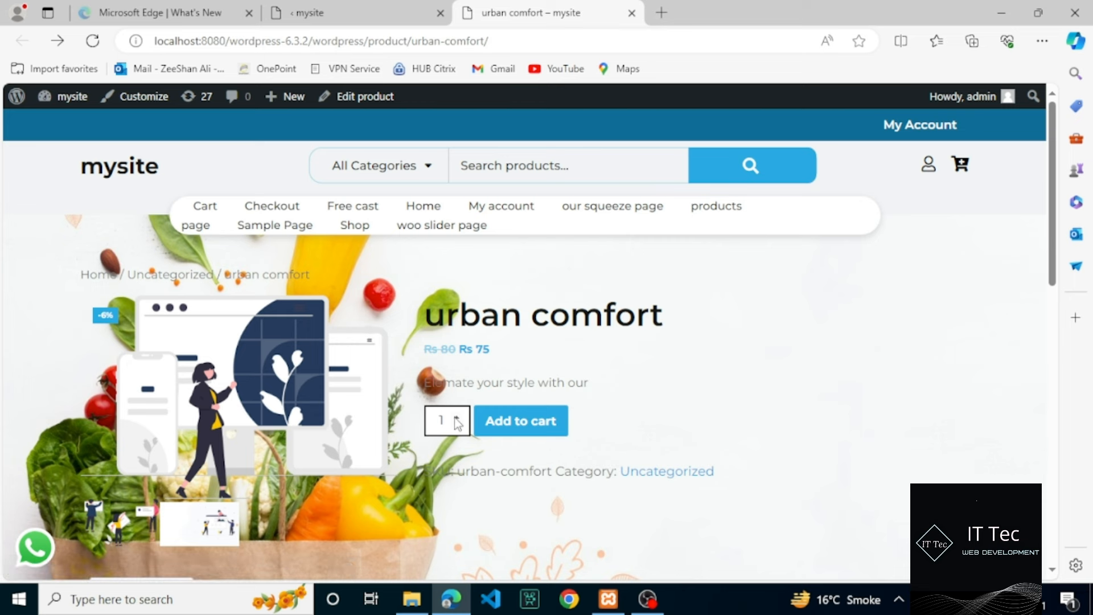
drag(1057, 233, 1062, 329)
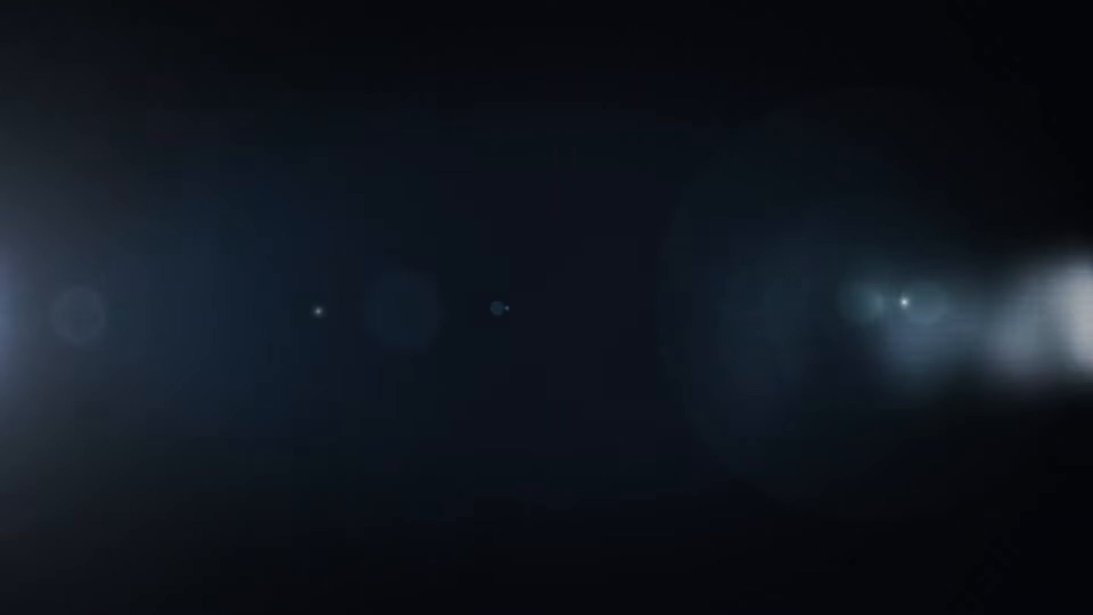